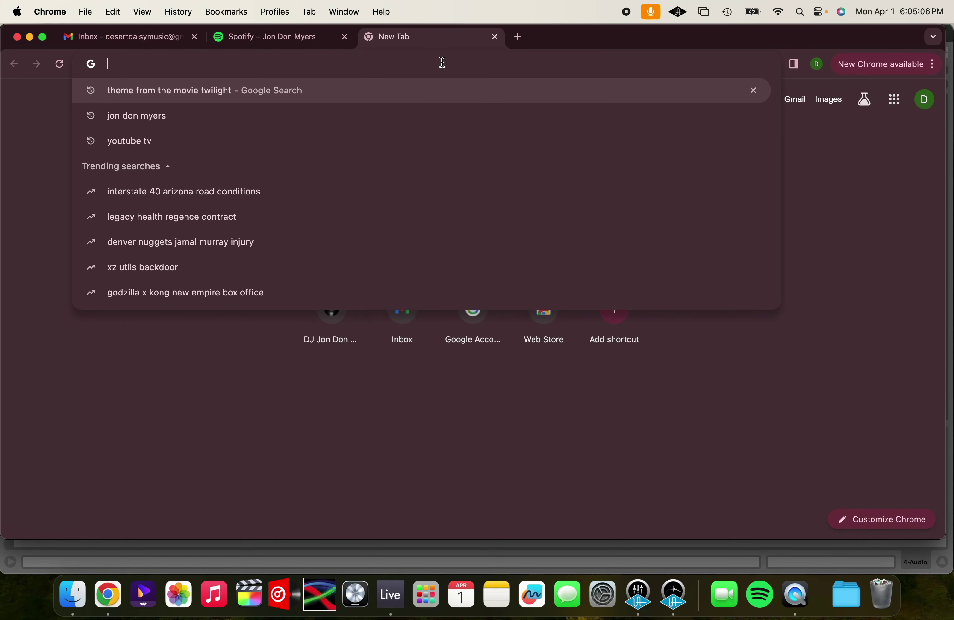
Load jondonmyers.com and go to the Pick Songs Music Playlist page.
type("www.jondonmyers.com")
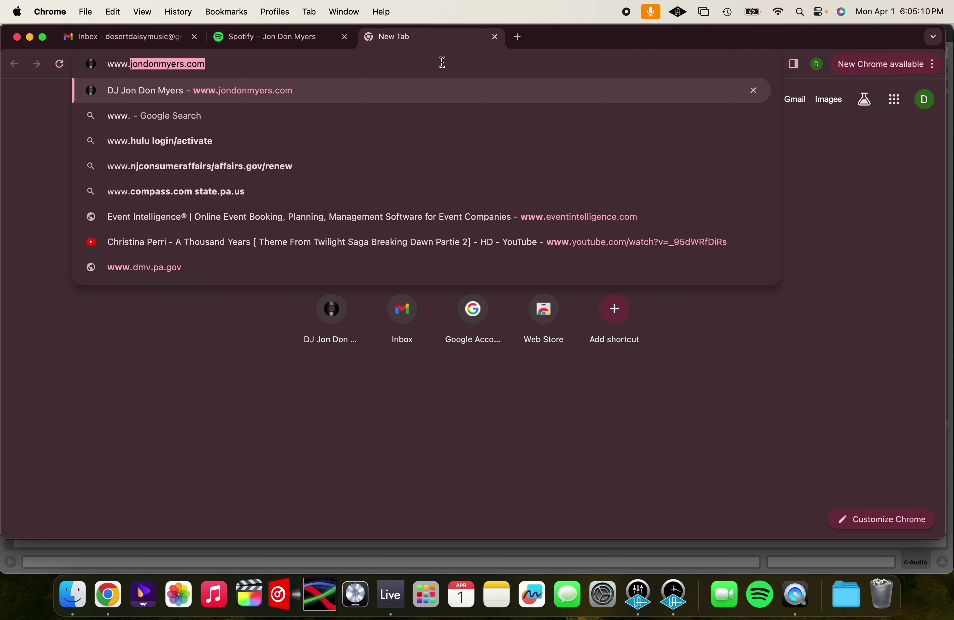
key("Return")
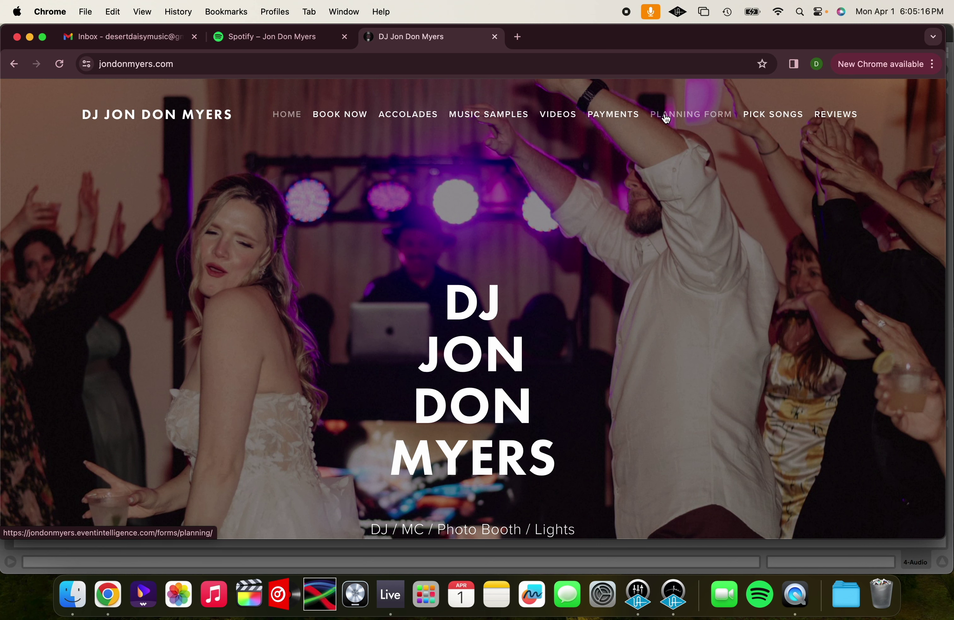
left_click(757, 114)
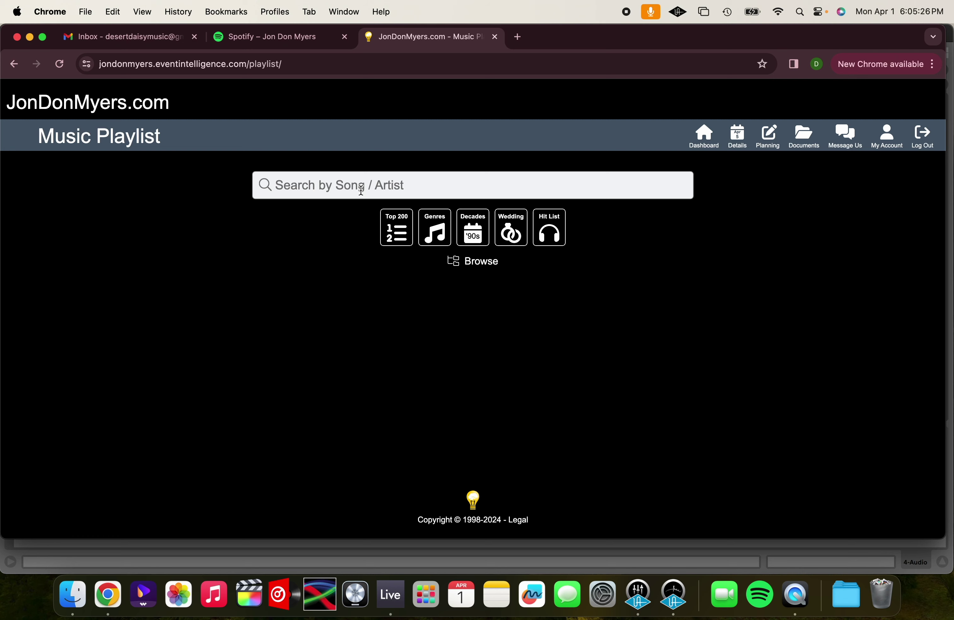
Browse the DJ Jon Don Myers Top 40 Dance Songs playlist on Spotify, then return to the Music Playlist page.
left_click(250, 41)
scroll(288, 306, "down", 10)
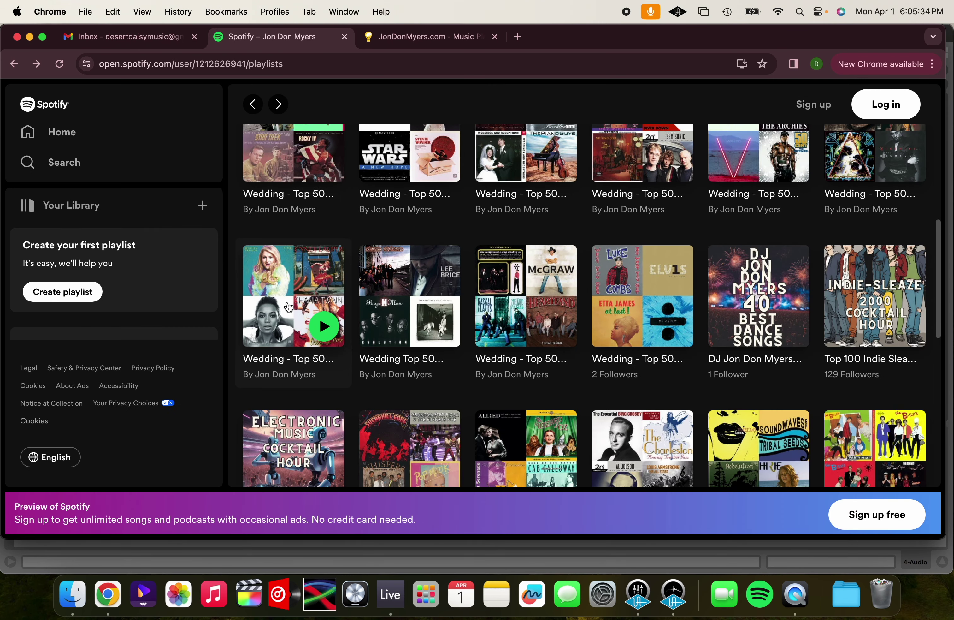
left_click(745, 356)
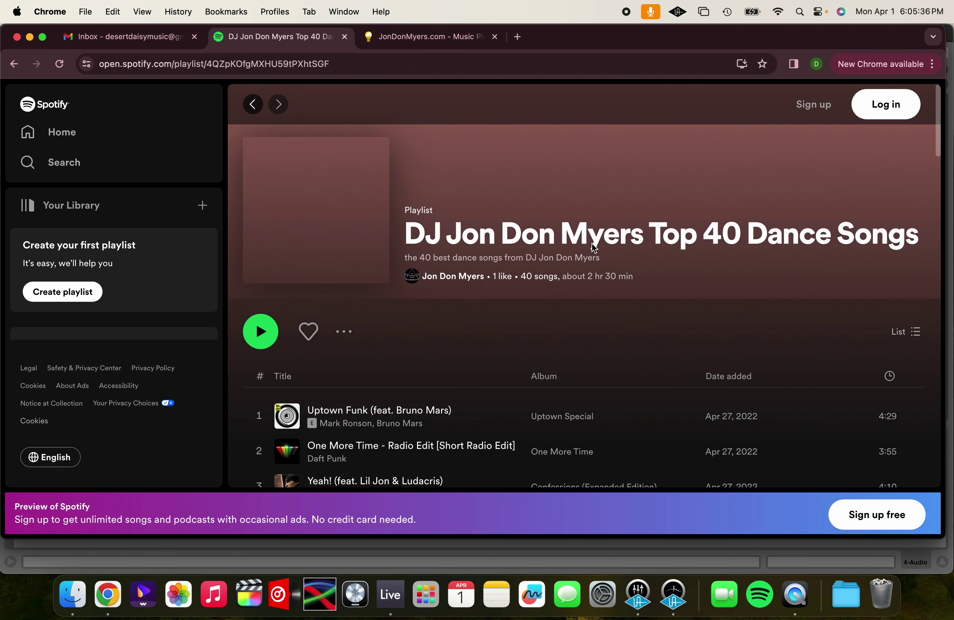
scroll(501, 367, "down", 5)
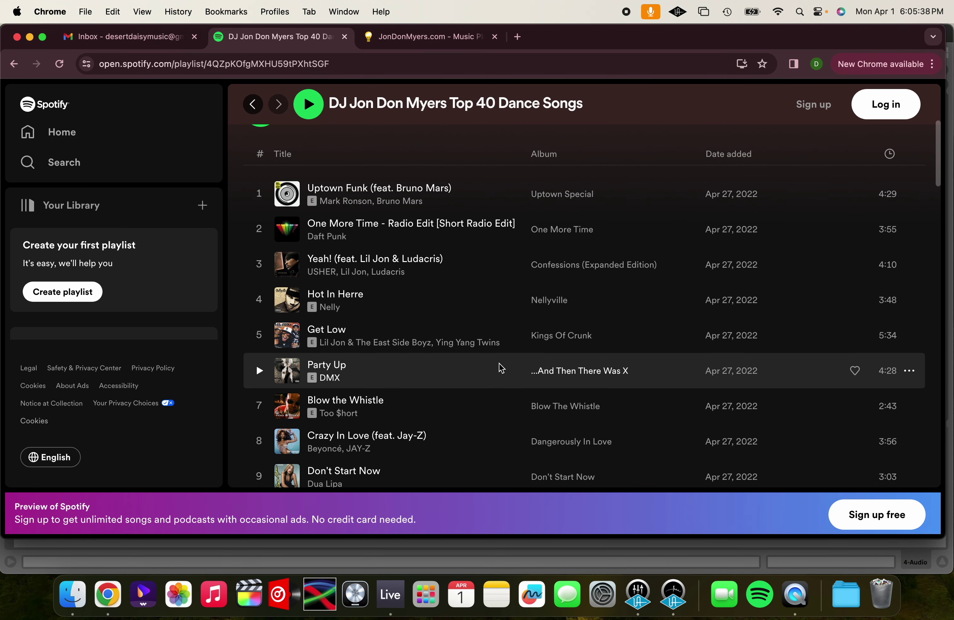
scroll(464, 340, "down", 2)
scroll(464, 337, "up", 1)
left_click(425, 36)
Search 'uptown funk' and add Mark Ronson's Uptown Funk as a Dancing request.
type("uptown funk")
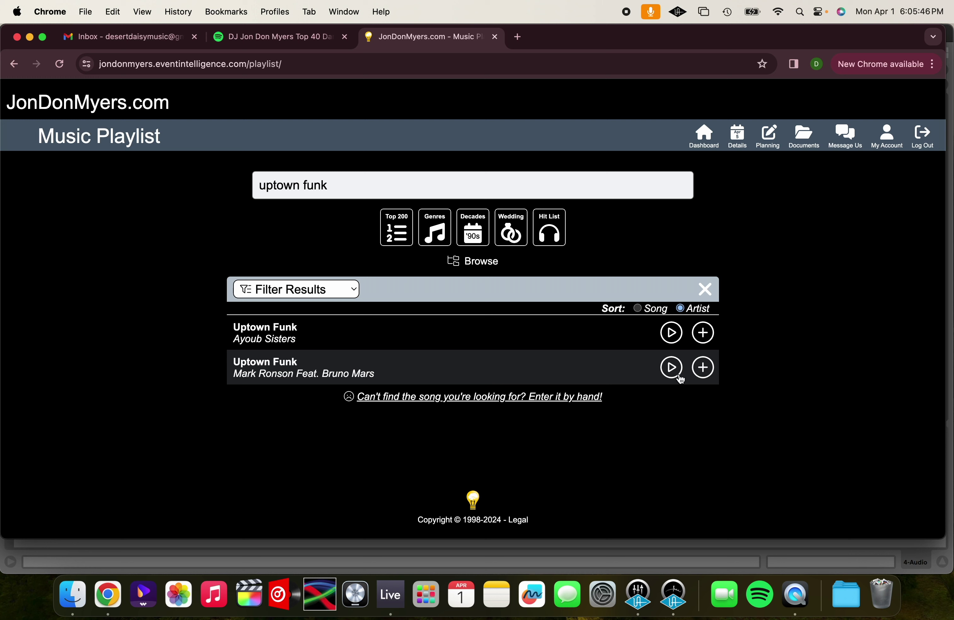
left_click(703, 368)
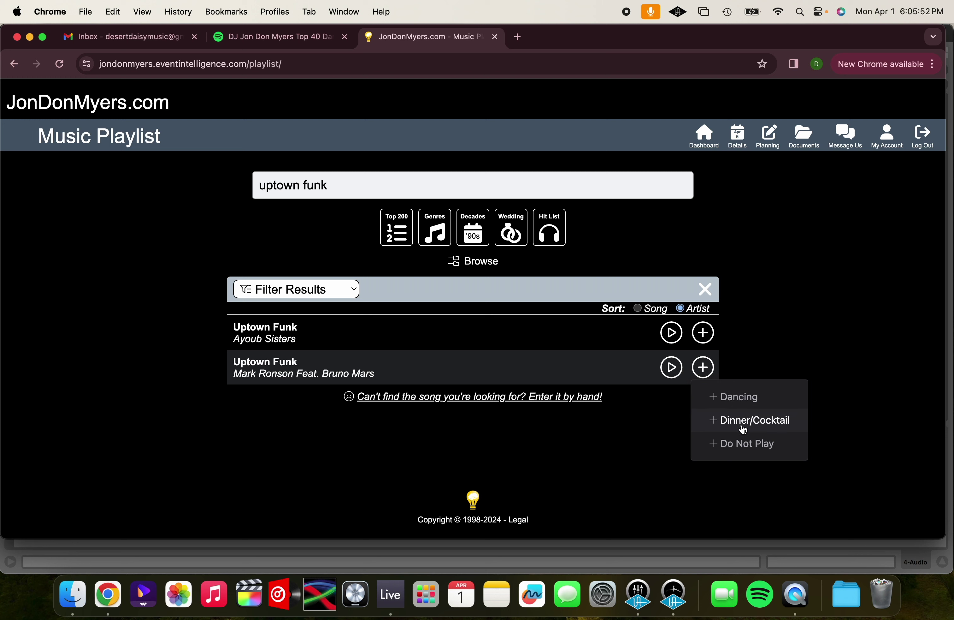
left_click(739, 397)
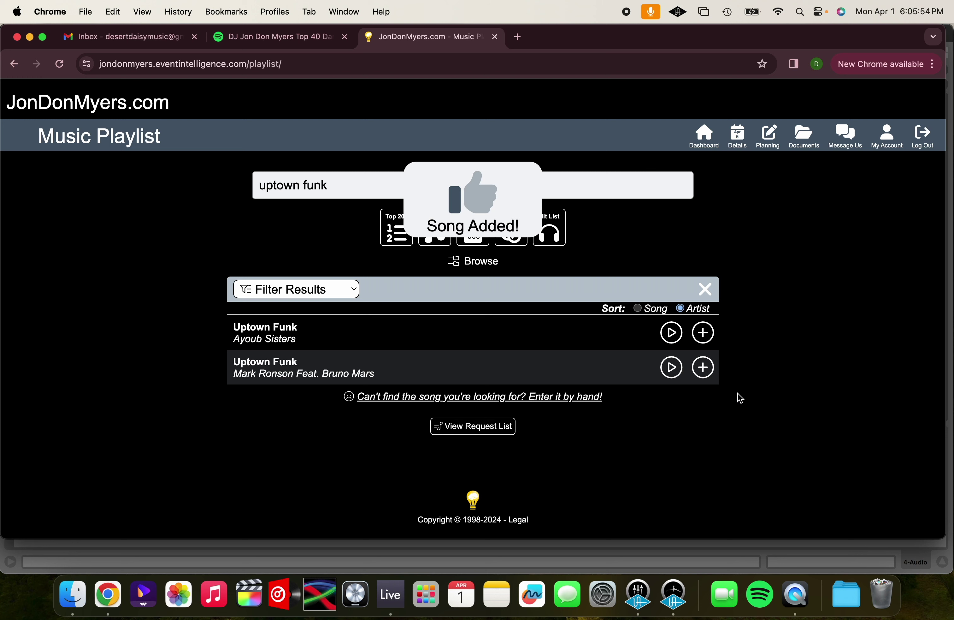
Search 'one more time' and add Daft Punk's One More Time as a Dancing request.
left_click(617, 186)
key("super+a")
type("one more time")
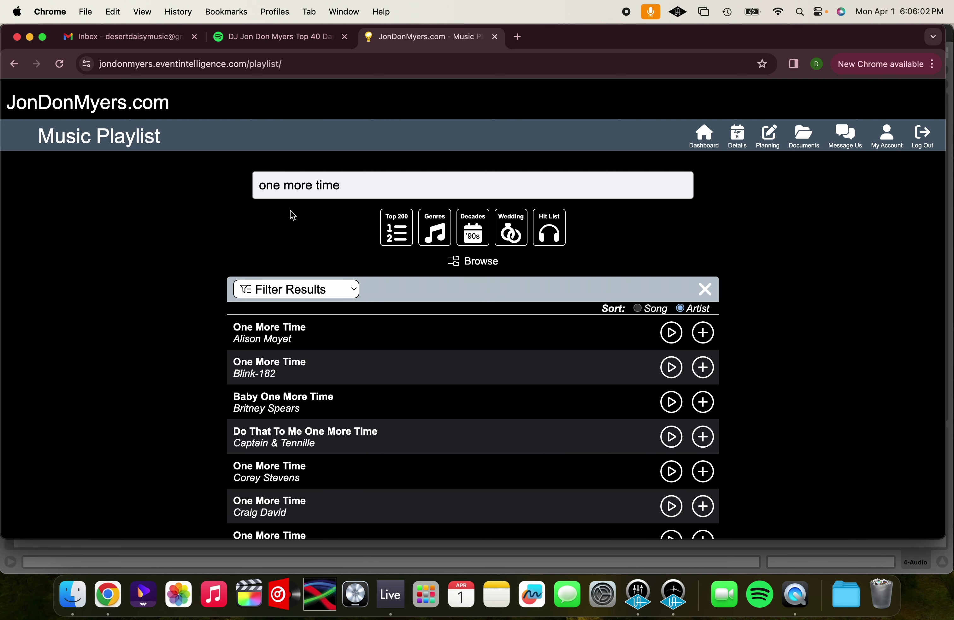
scroll(410, 401, "down", 5)
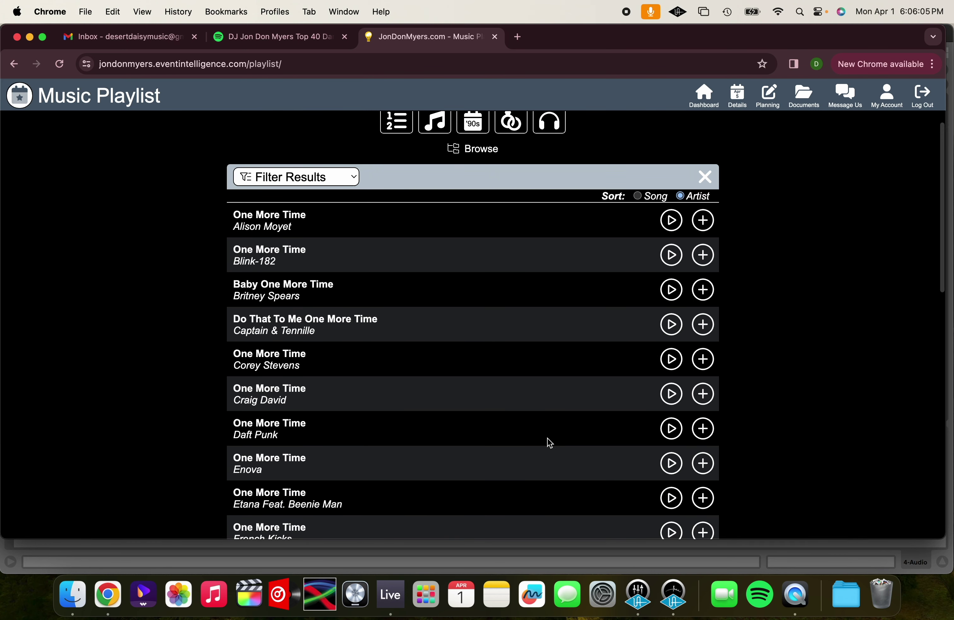
left_click(703, 428)
left_click(740, 466)
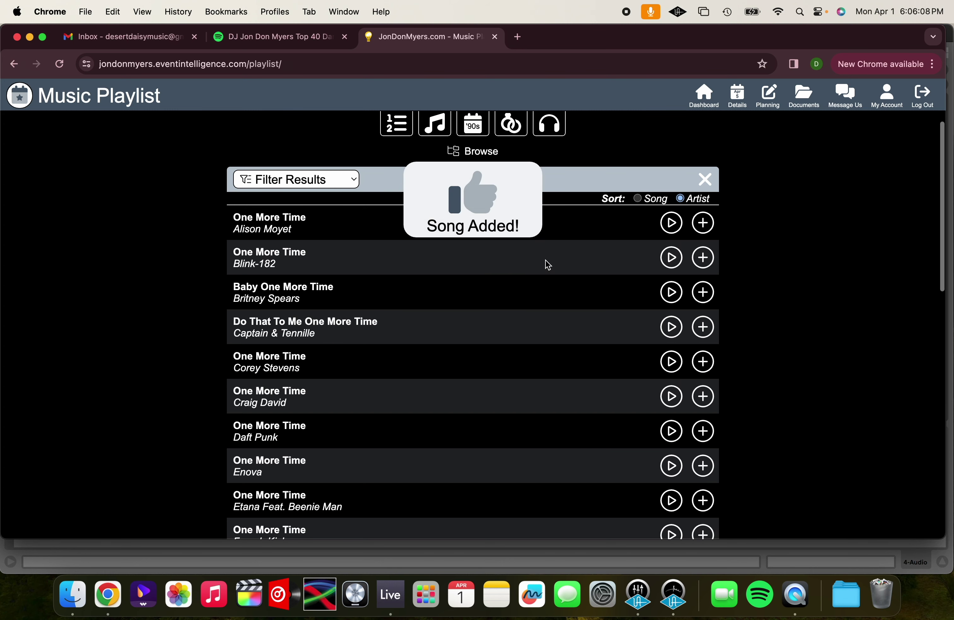
scroll(547, 264, "up", 5)
Open the Top 50 Classic Country Cocktail Hour playlist from Spotify's playlists grid.
left_click(269, 38)
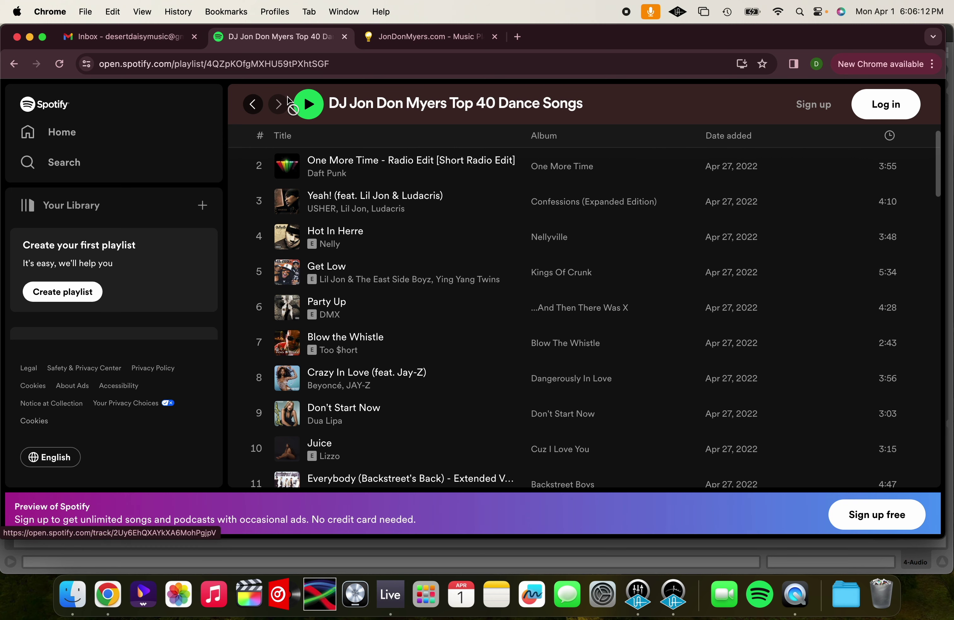
left_click(254, 105)
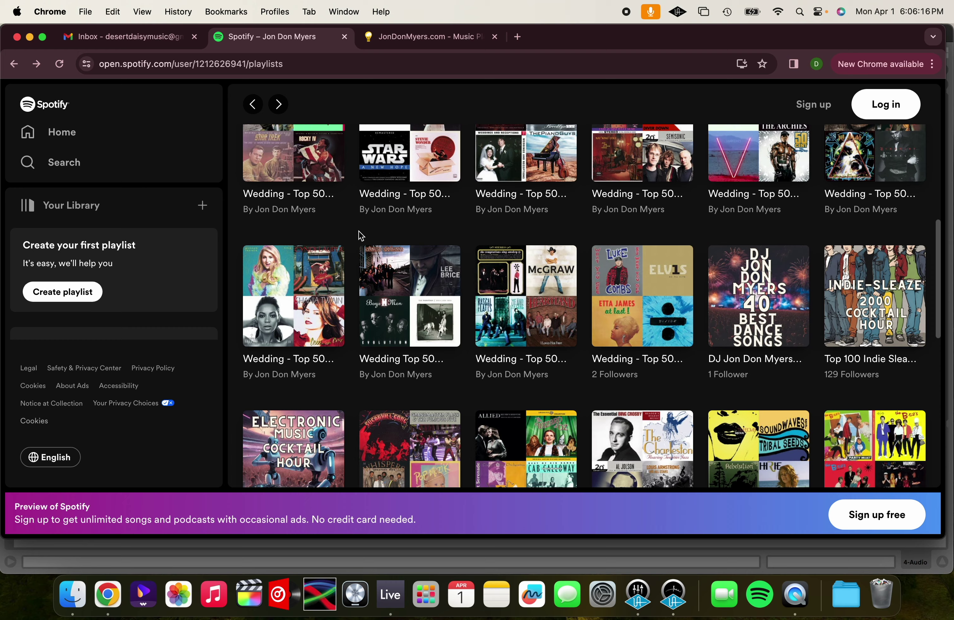
scroll(361, 235, "up", 5)
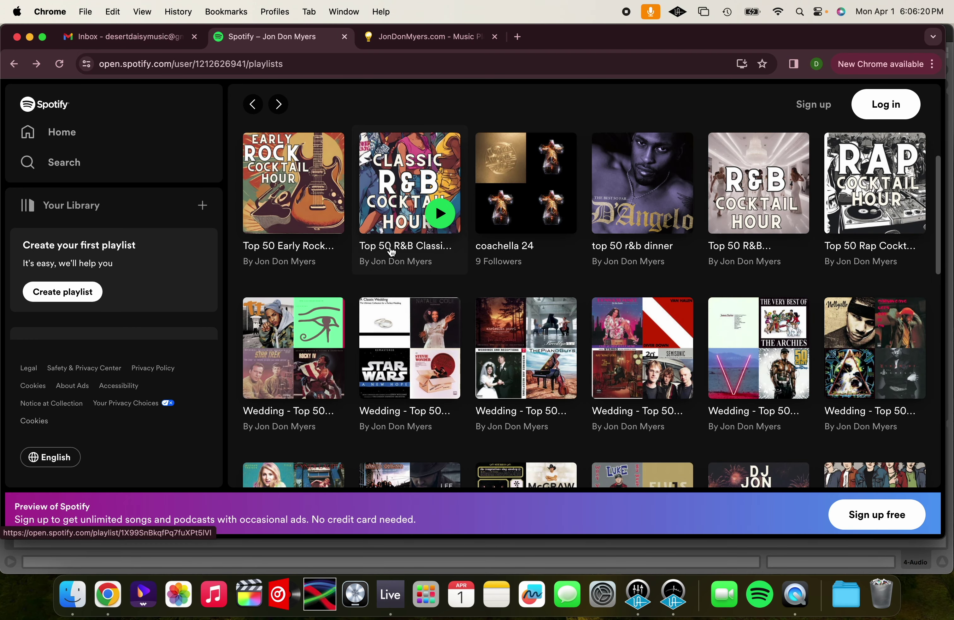
scroll(392, 252, "up", 5)
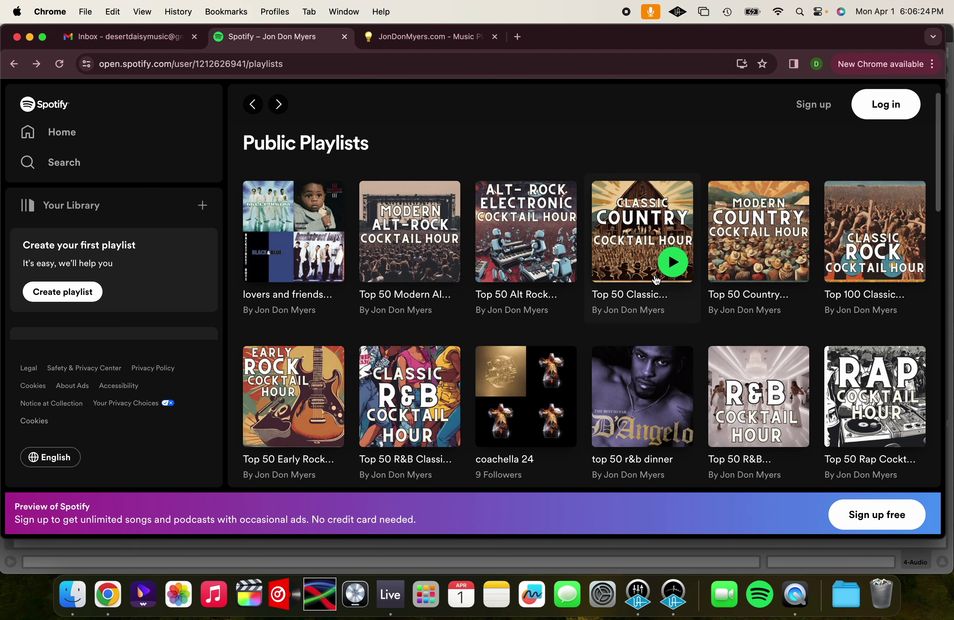
left_click(635, 301)
scroll(518, 370, "down", 3)
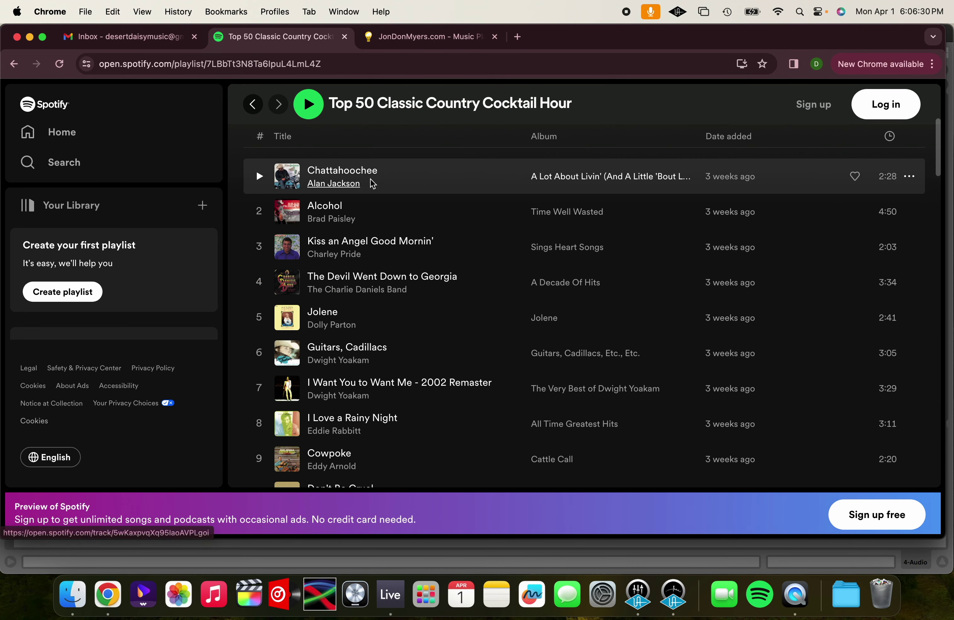
Search 'alcoh' and add Brad Paisley's Alcohol as a Dinner/Cocktail request.
left_click(409, 43)
left_click(379, 183)
key("super+a")
type("alcoh")
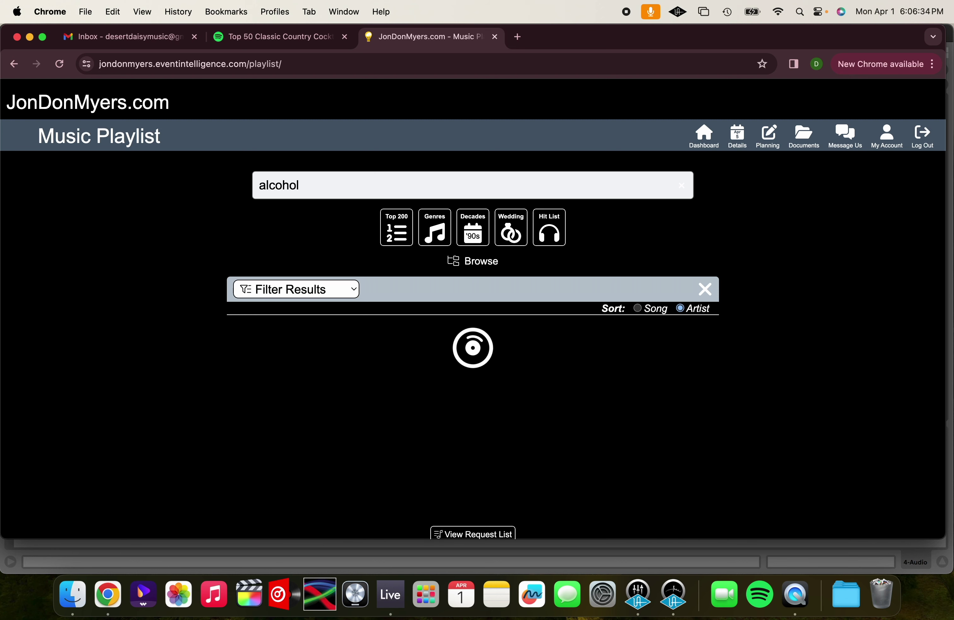
scroll(217, 318, "down", 3)
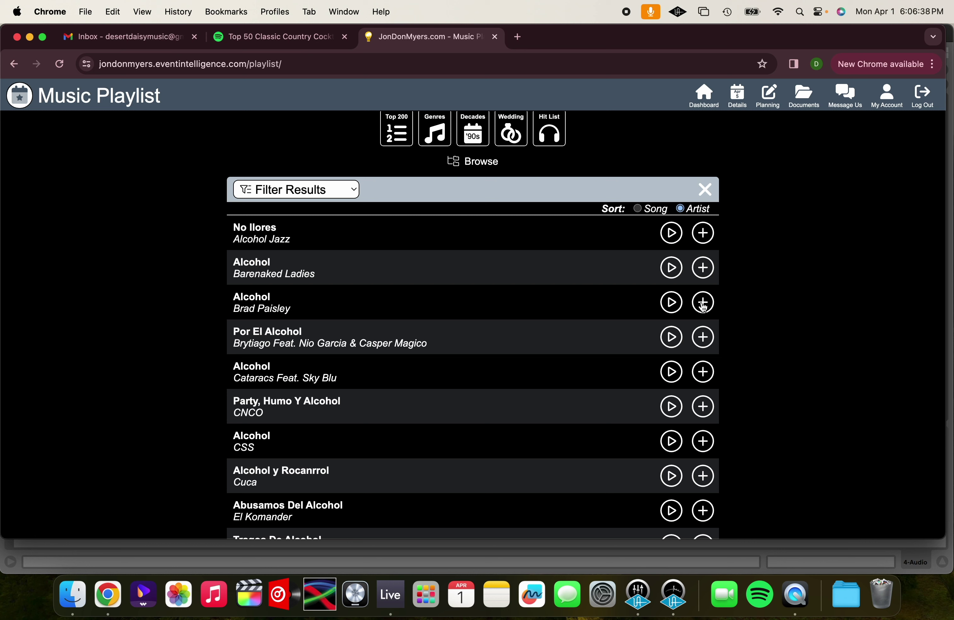
left_click(704, 306)
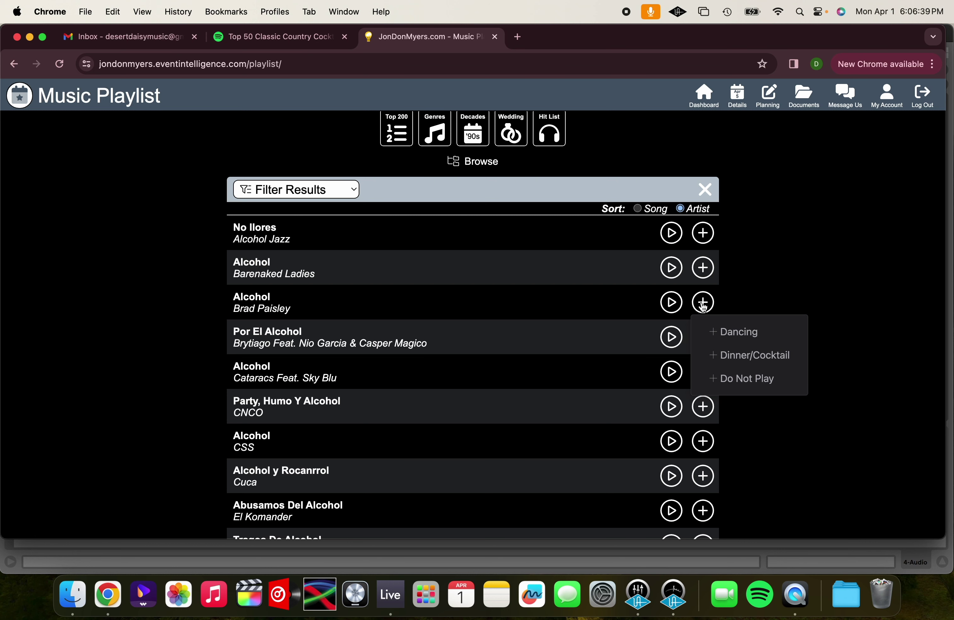
left_click(737, 356)
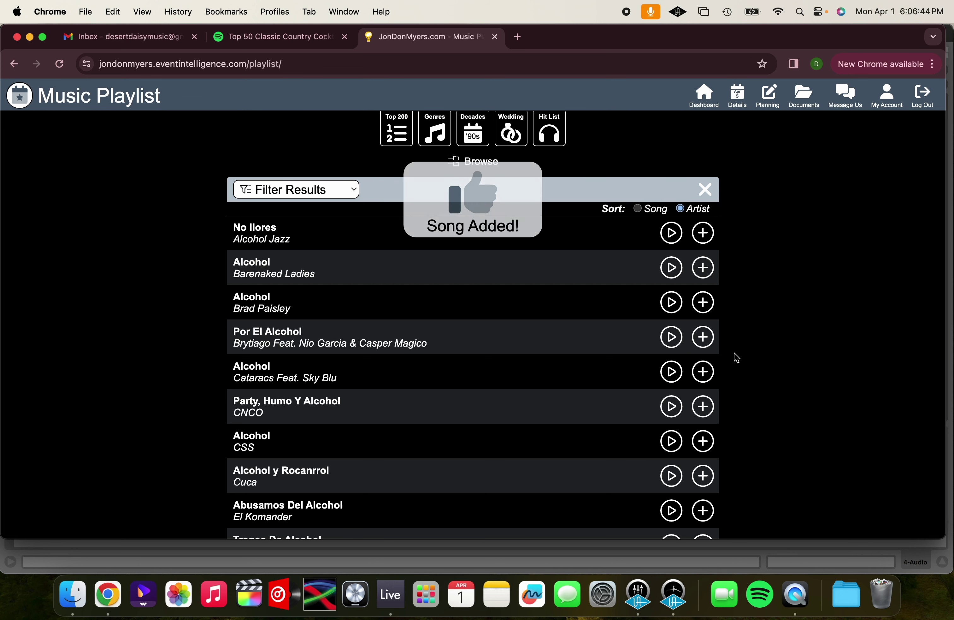
scroll(720, 300, "up", 3)
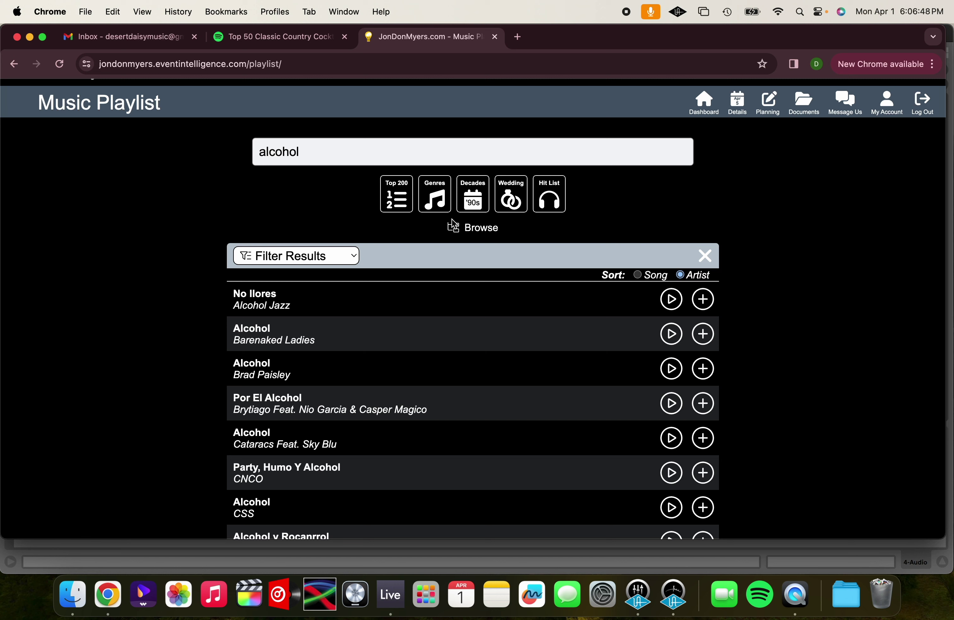
Open the Music Playlist item from the event dashboard to see the Request List.
left_click(704, 102)
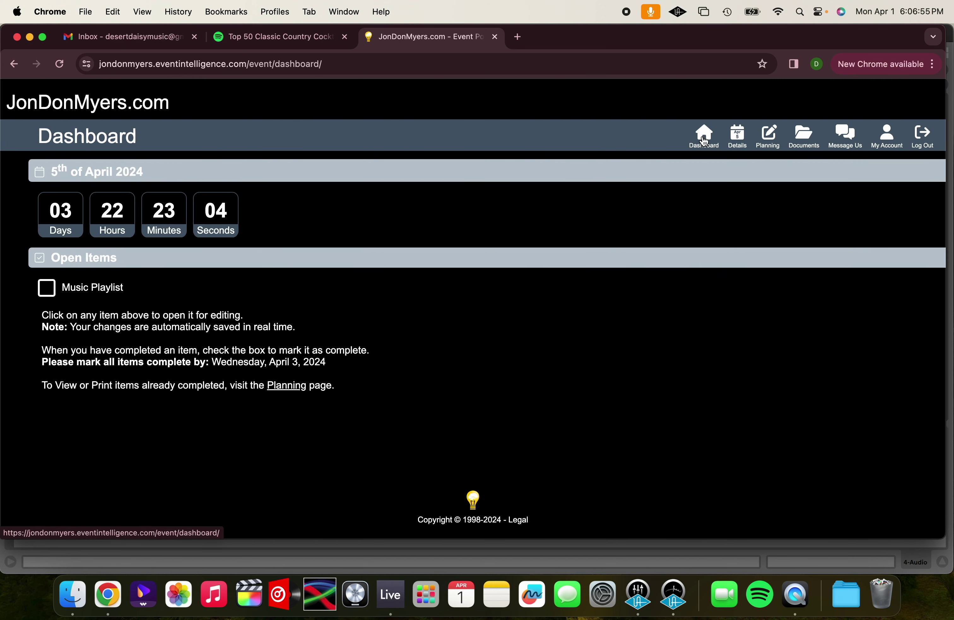
left_click(76, 290)
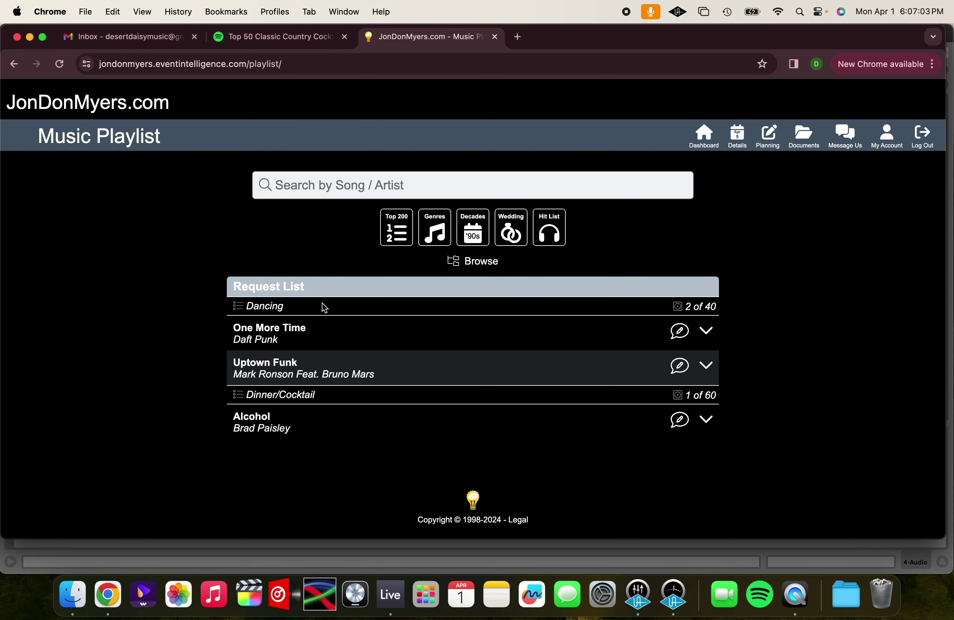
Search for Macarena and file the Los Del Rio version under Do Not Play.
left_click(367, 183)
type("f")
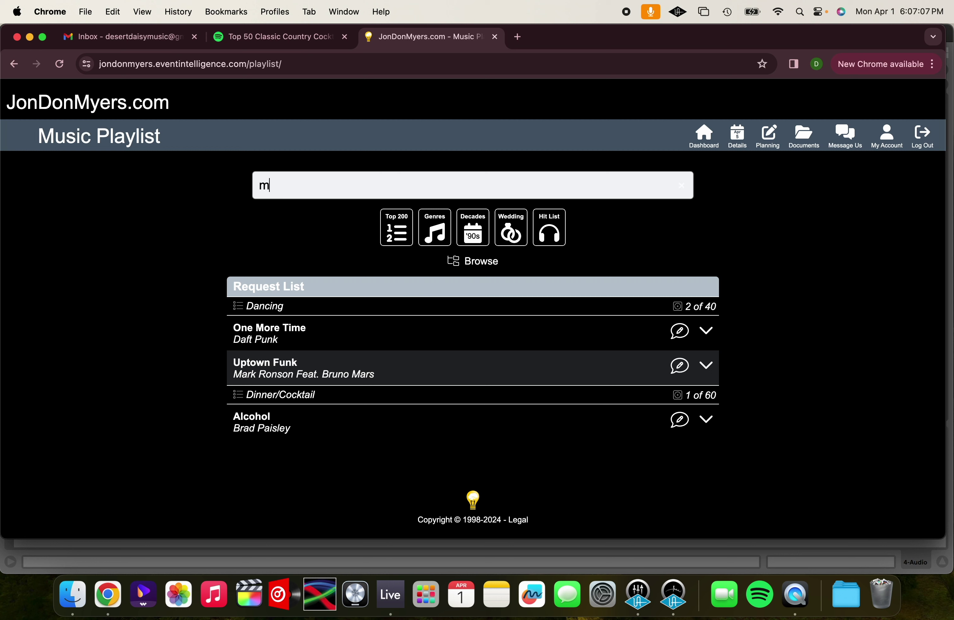
type("acarena")
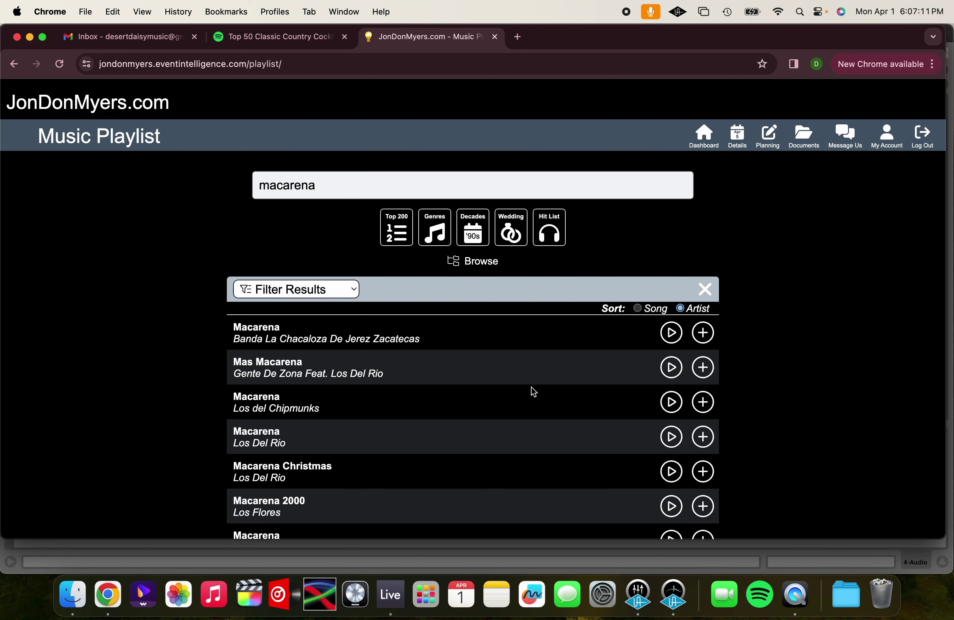
scroll(534, 392, "down", 3)
scroll(534, 391, "down", 3)
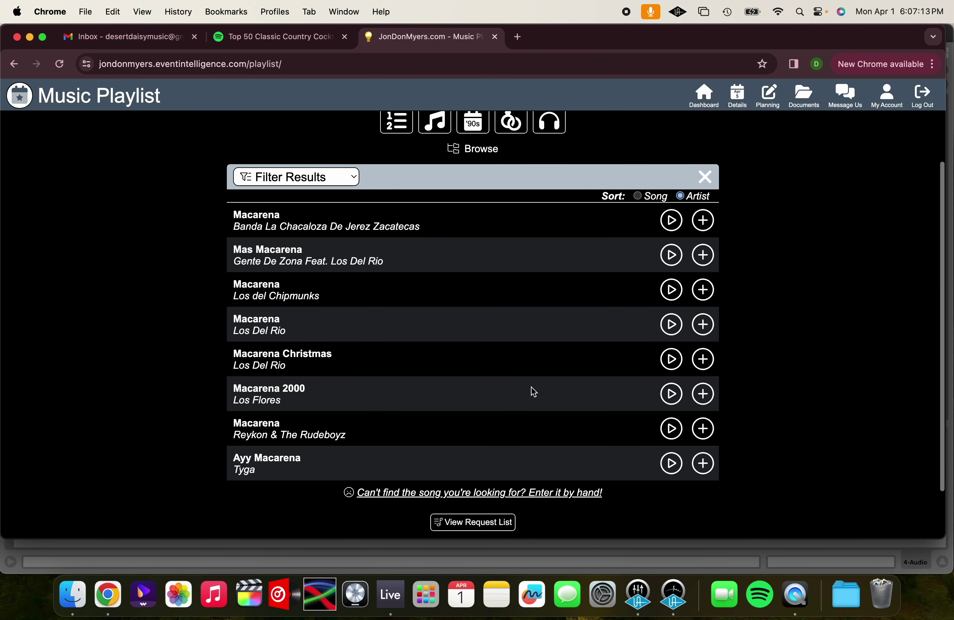
left_click(708, 329)
left_click(752, 398)
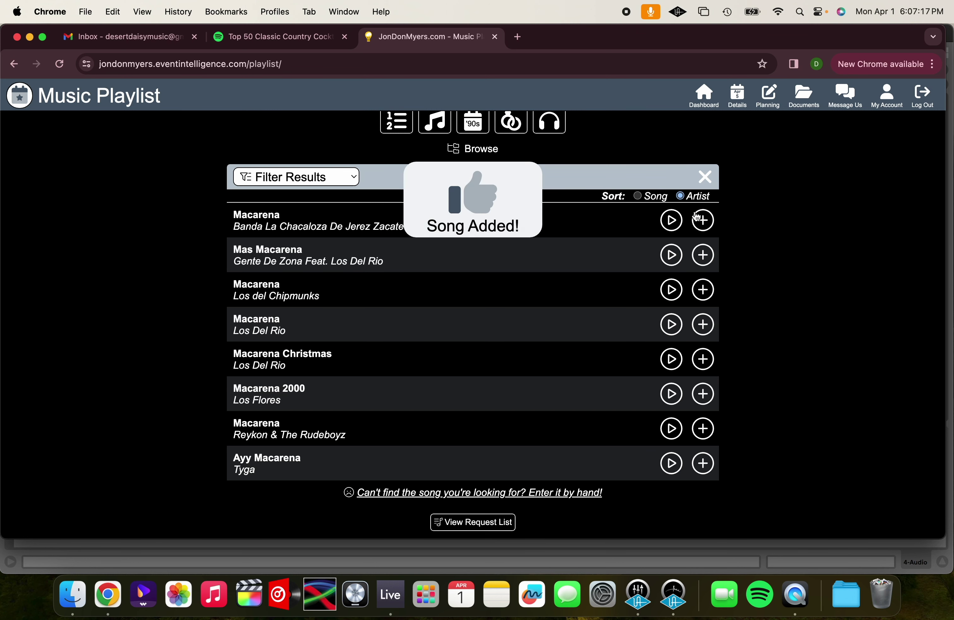
scroll(694, 129, "up", 5)
Return to the dashboard and reopen the Music Playlist to view the updated Request List.
left_click(695, 129)
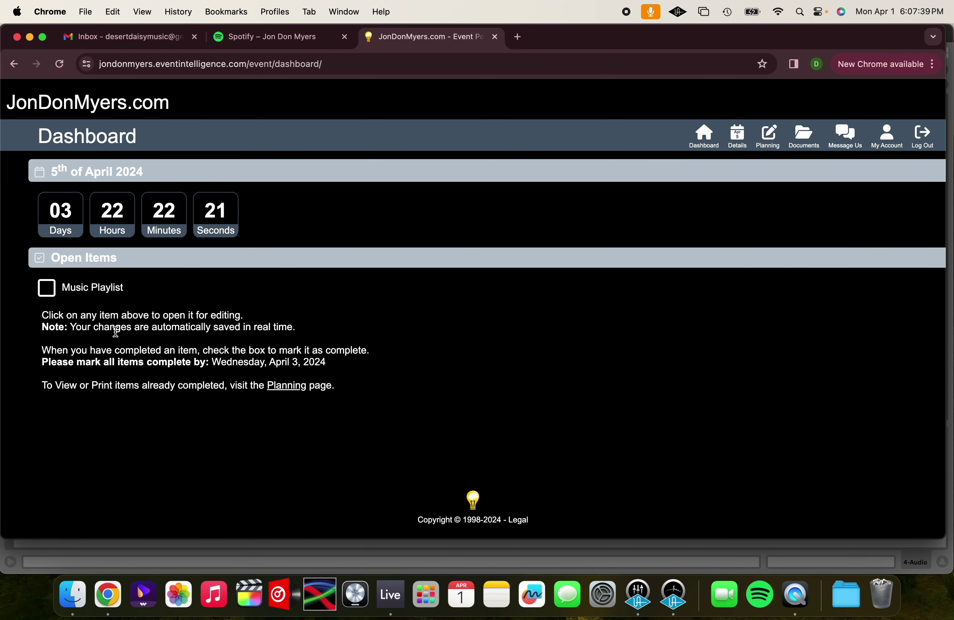
left_click(83, 293)
scroll(173, 353, "down", 1)
scroll(172, 354, "down", 1)
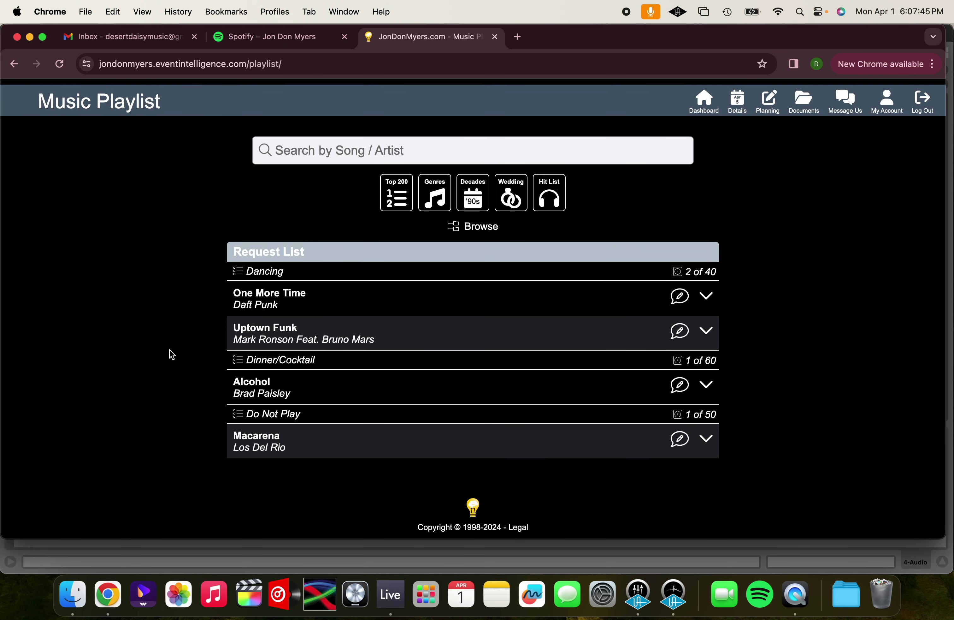
Show the Top 200 chart and add Wobble and Low to the Dancing category.
left_click(390, 198)
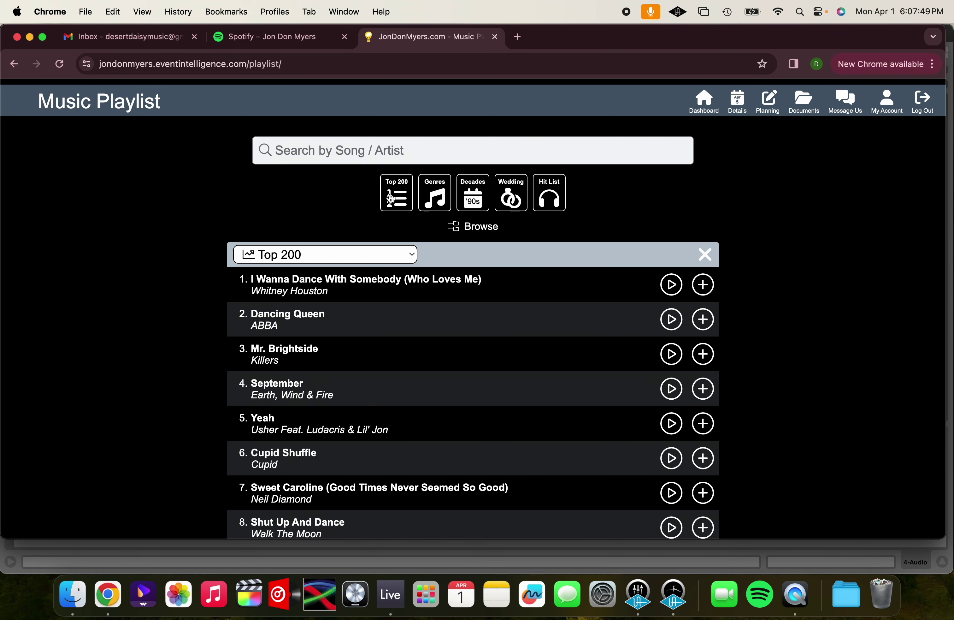
scroll(371, 344, "down", 5)
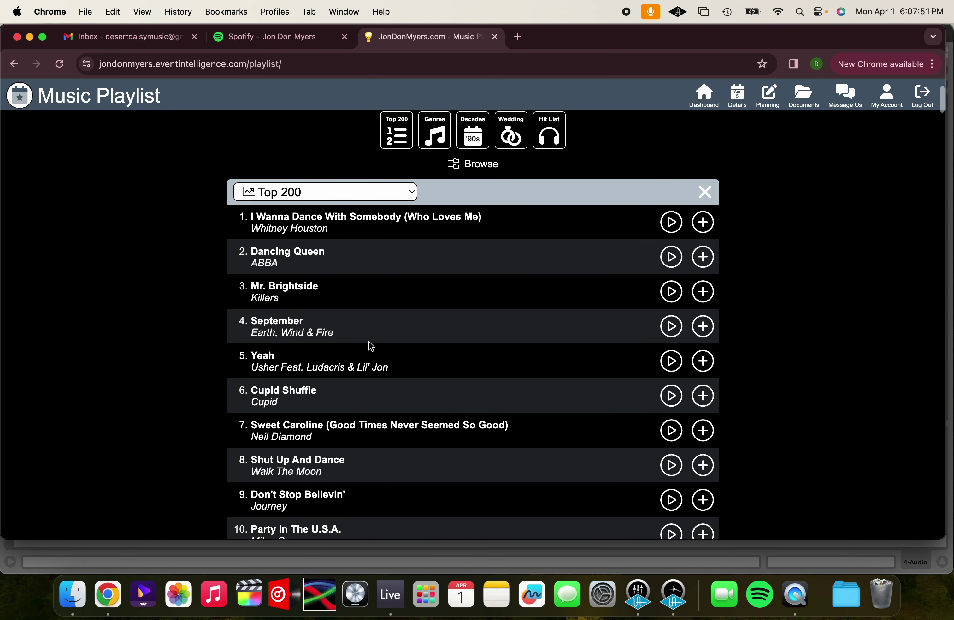
scroll(370, 345, "down", 6)
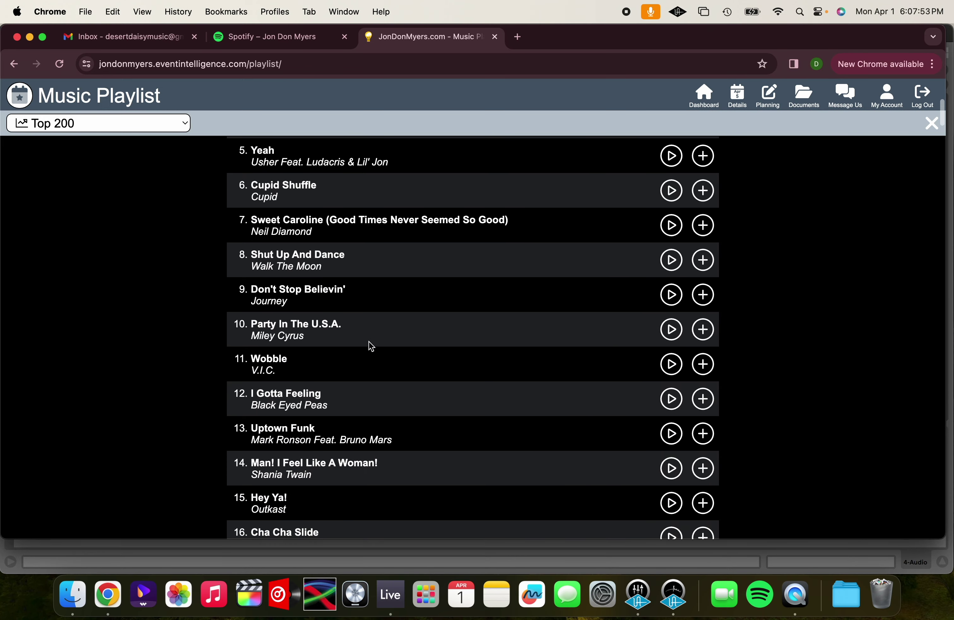
left_click(703, 307)
left_click(727, 337)
scroll(612, 386, "down", 6)
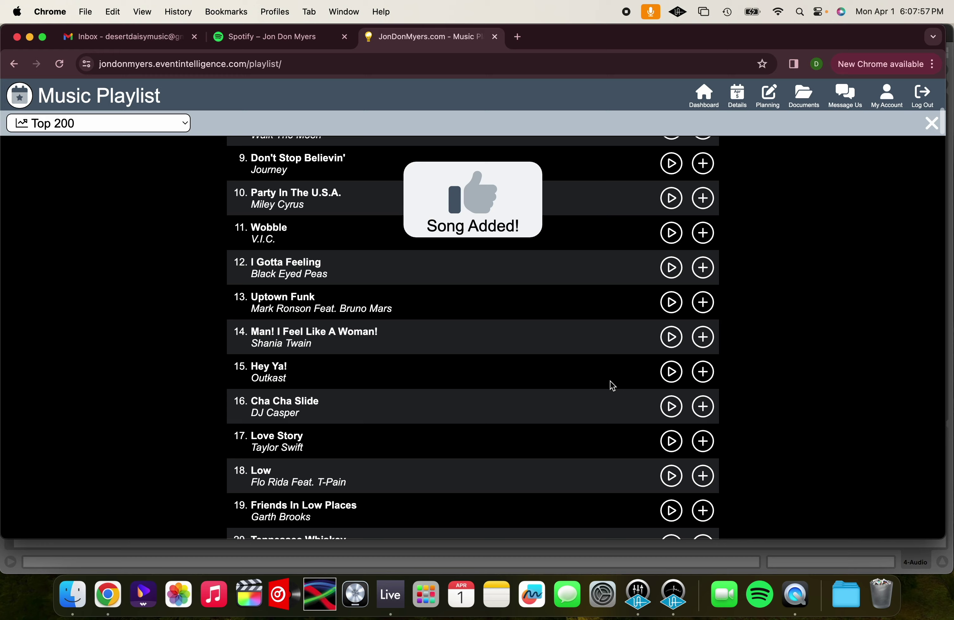
scroll(613, 385, "down", 3)
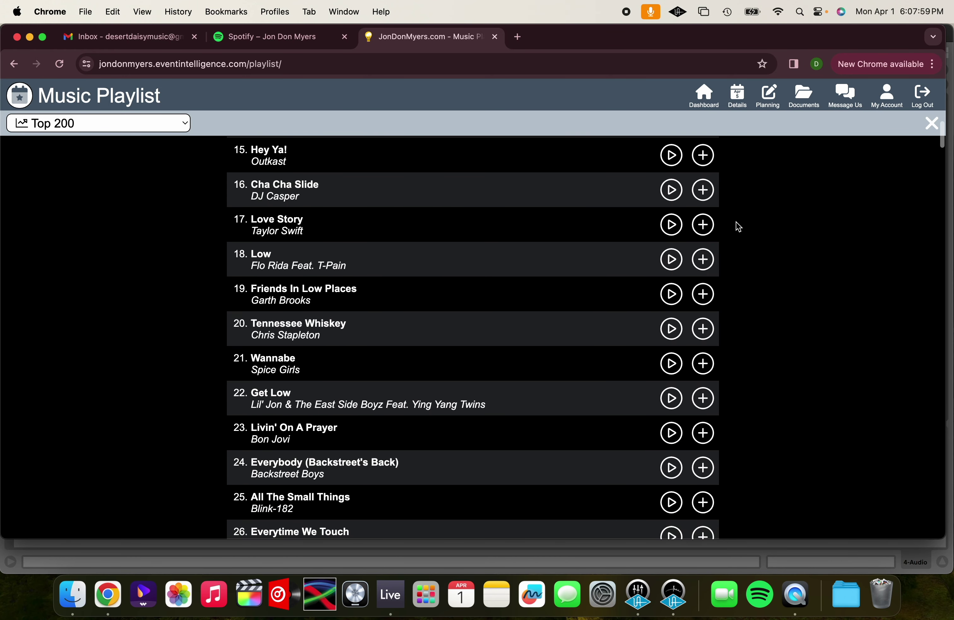
left_click(703, 260)
left_click(726, 286)
Add Chris Stapleton's Tennessee Whiskey from the Top 200 chart to Dinner/Cocktail.
scroll(597, 347, "down", 2)
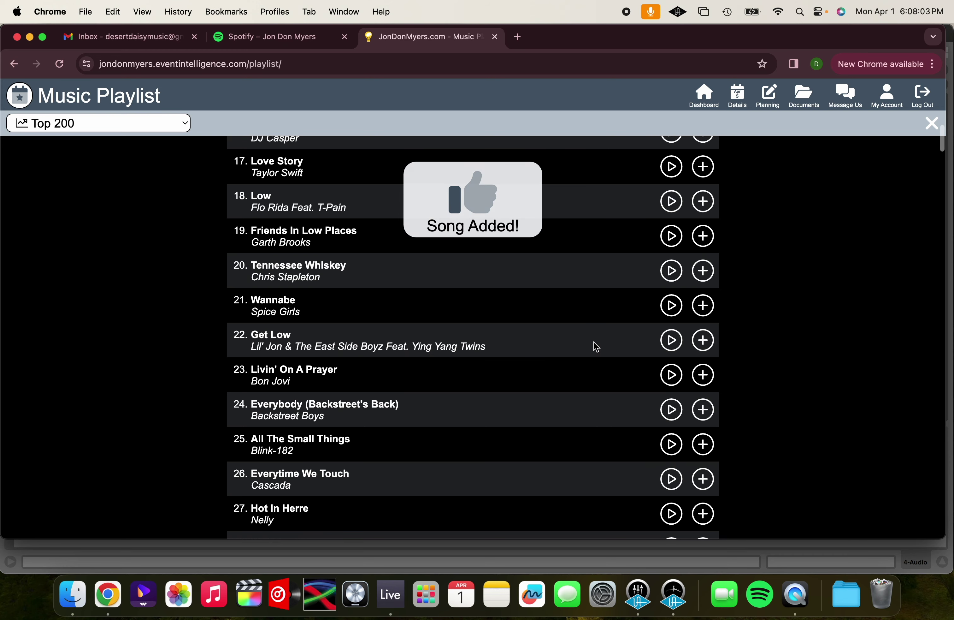
left_click(705, 273)
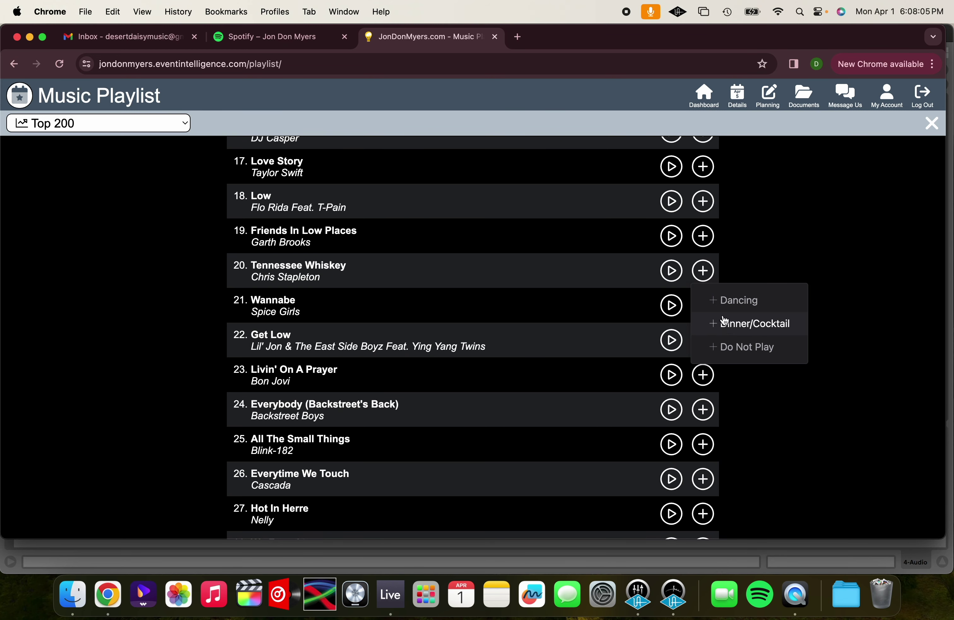
left_click(729, 328)
scroll(616, 381, "down", 2)
scroll(617, 381, "down", 3)
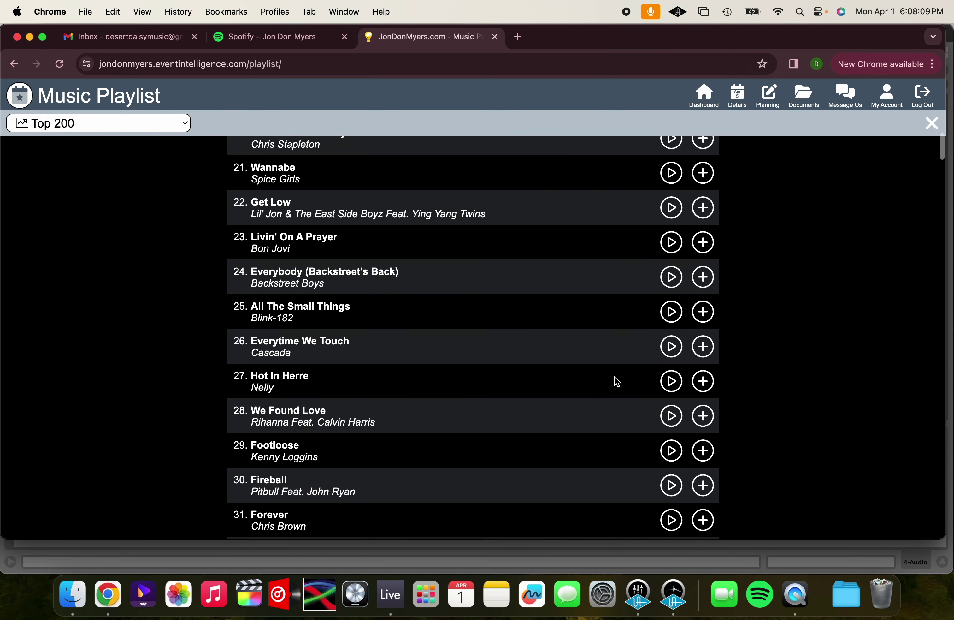
scroll(617, 381, "down", 4)
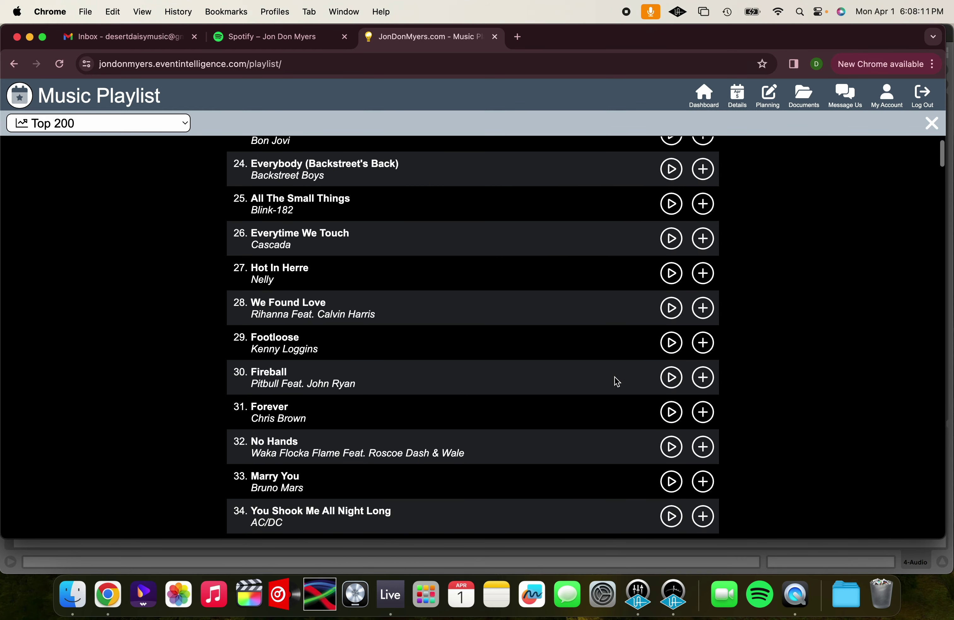
scroll(618, 381, "down", 1)
scroll(616, 381, "up", 20)
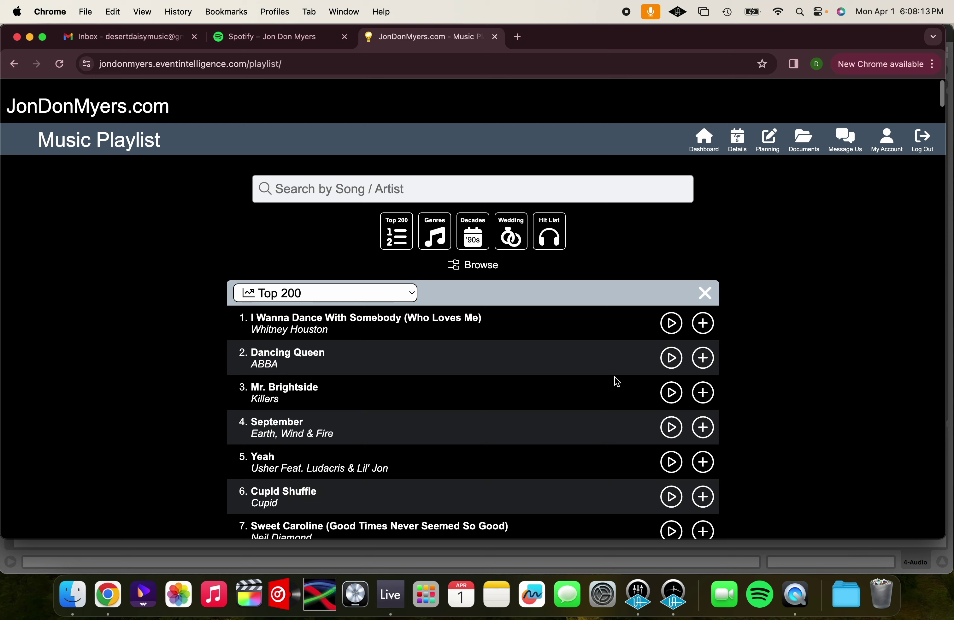
Switch to the Trending chart and add Lil Boo Thang to Dinner/Cocktail.
left_click(398, 296)
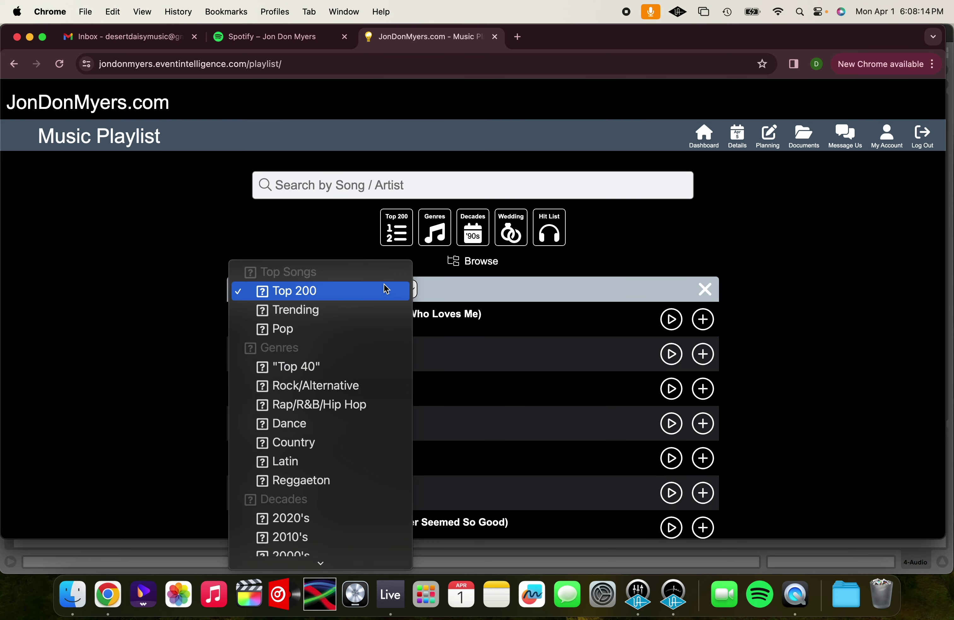
left_click(378, 308)
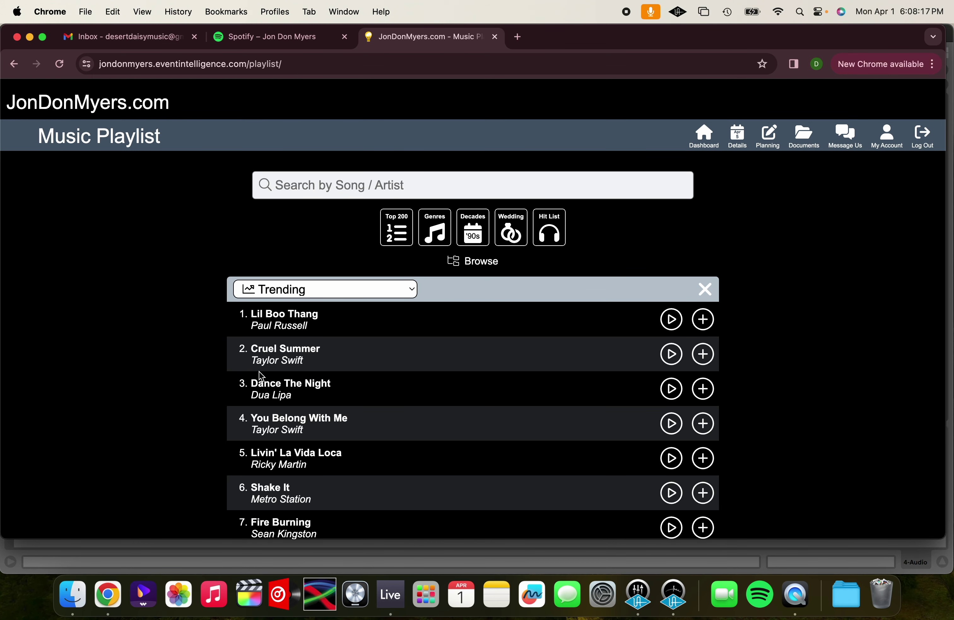
scroll(192, 435, "down", 3)
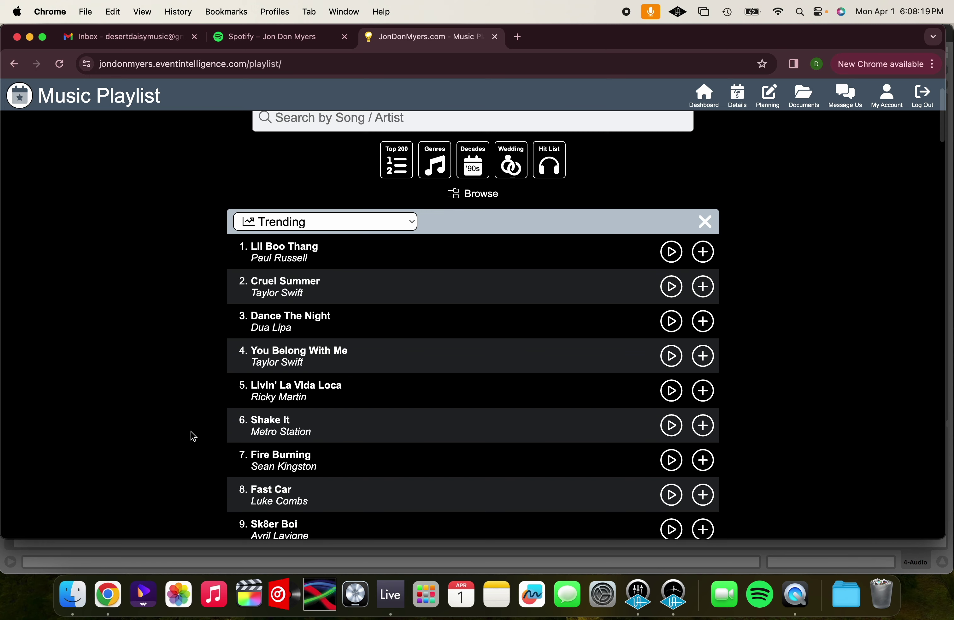
scroll(192, 435, "down", 1)
left_click(702, 232)
left_click(734, 286)
scroll(565, 365, "down", 2)
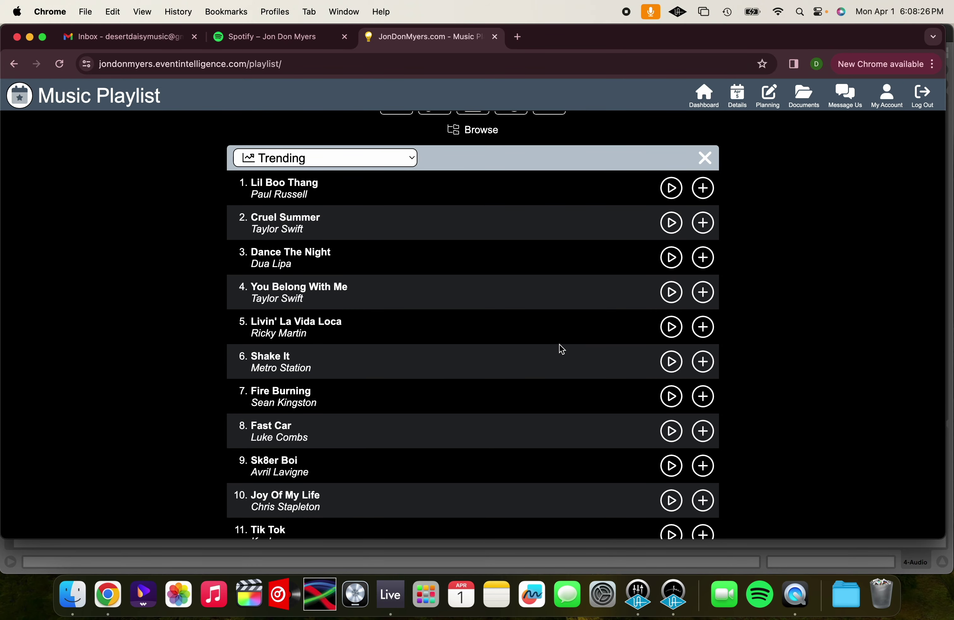
Switch the song chart dropdown to Pop.
left_click(394, 164)
left_click(381, 179)
scroll(326, 334, "down", 4)
Switch the song chart to the 2020's decade.
scroll(478, 392, "down", 4)
scroll(467, 374, "up", 3)
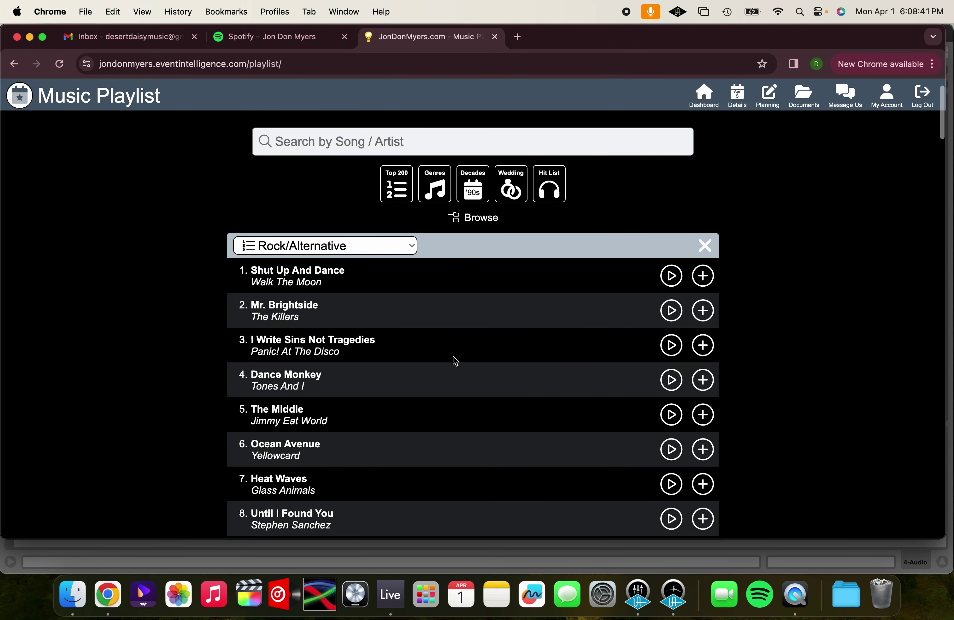
left_click(362, 245)
left_click(336, 385)
Add About Damn Time and Pepas to the Dancing category.
scroll(178, 395, "down", 3)
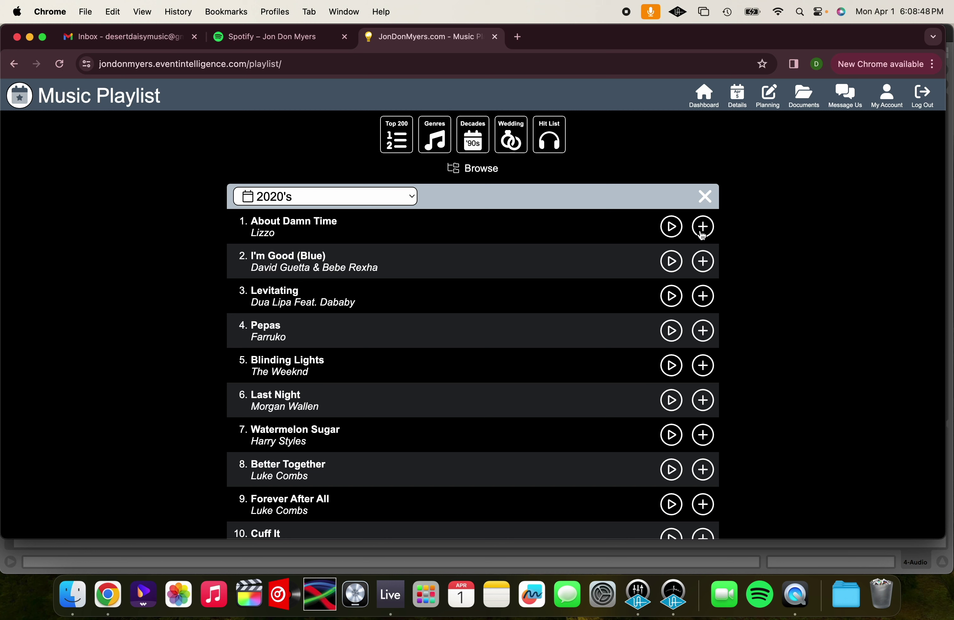
left_click(702, 227)
left_click(730, 257)
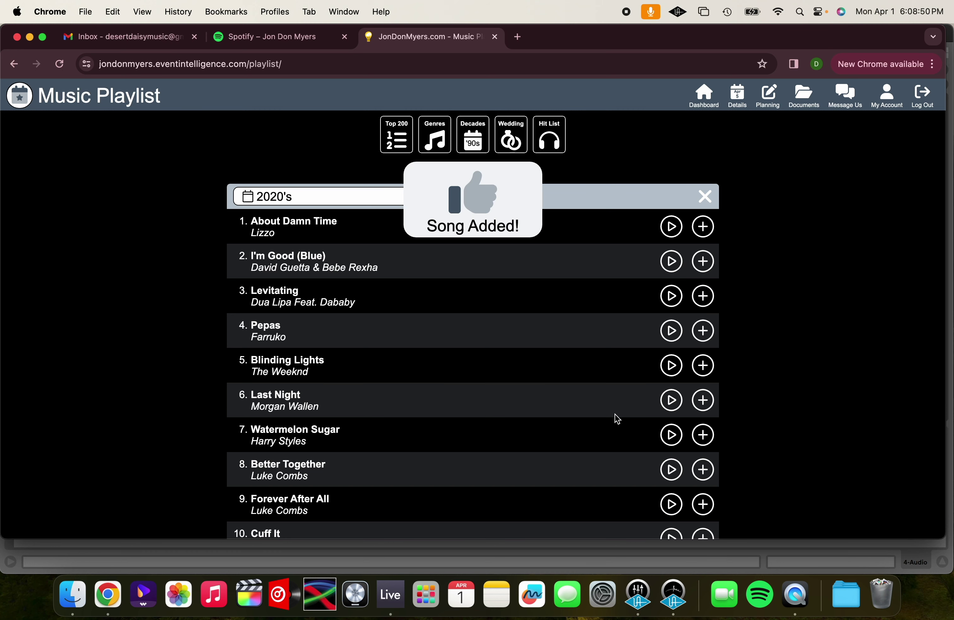
scroll(618, 419, "down", 1)
left_click(703, 298)
left_click(732, 326)
Add Watermelon Sugar and Better Together to Dinner/Cocktail.
scroll(618, 339, "down", 2)
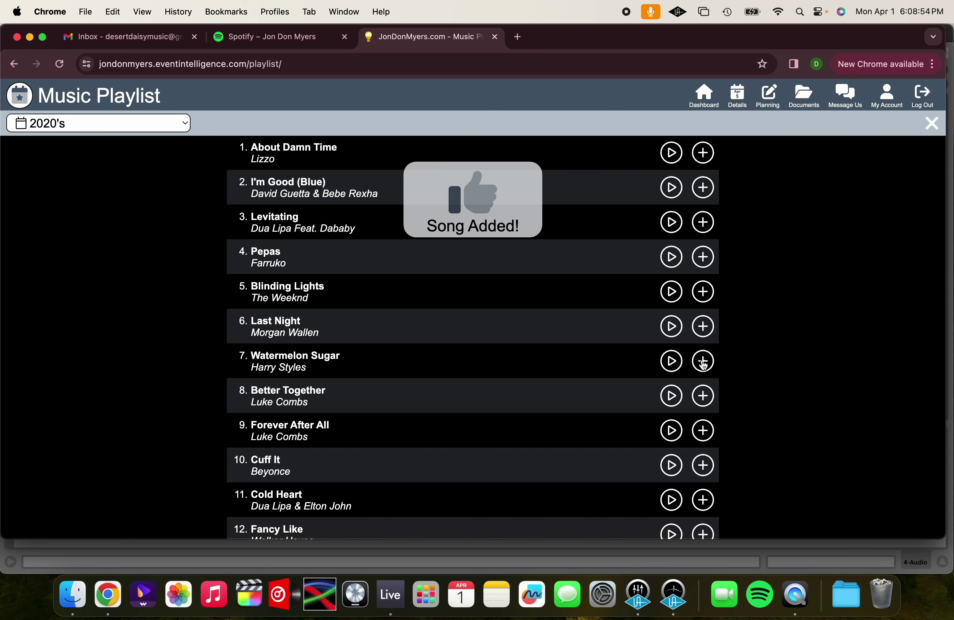
left_click(703, 361)
left_click(740, 418)
scroll(561, 416, "down", 2)
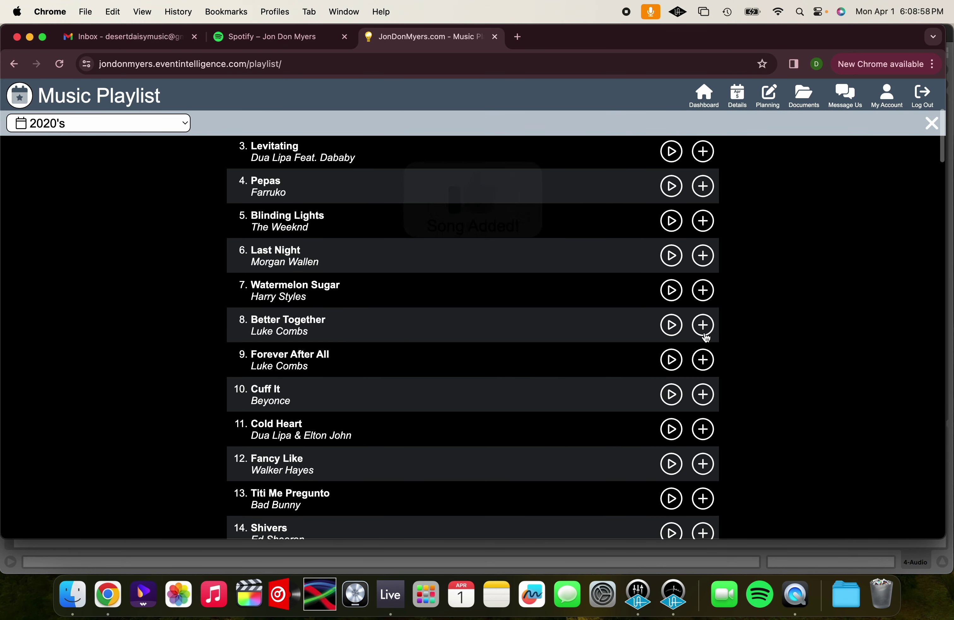
left_click(703, 326)
left_click(724, 381)
Put As It Was on the Do Not Play list.
scroll(545, 414, "down", 4)
scroll(546, 415, "down", 3)
scroll(545, 415, "down", 2)
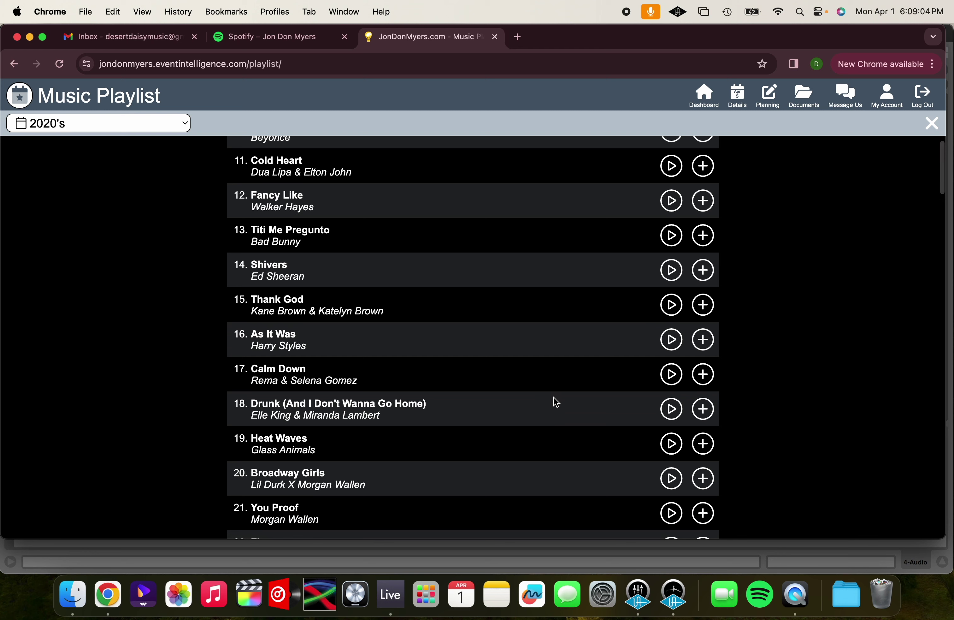
left_click(703, 342)
left_click(729, 413)
scroll(615, 405, "down", 15)
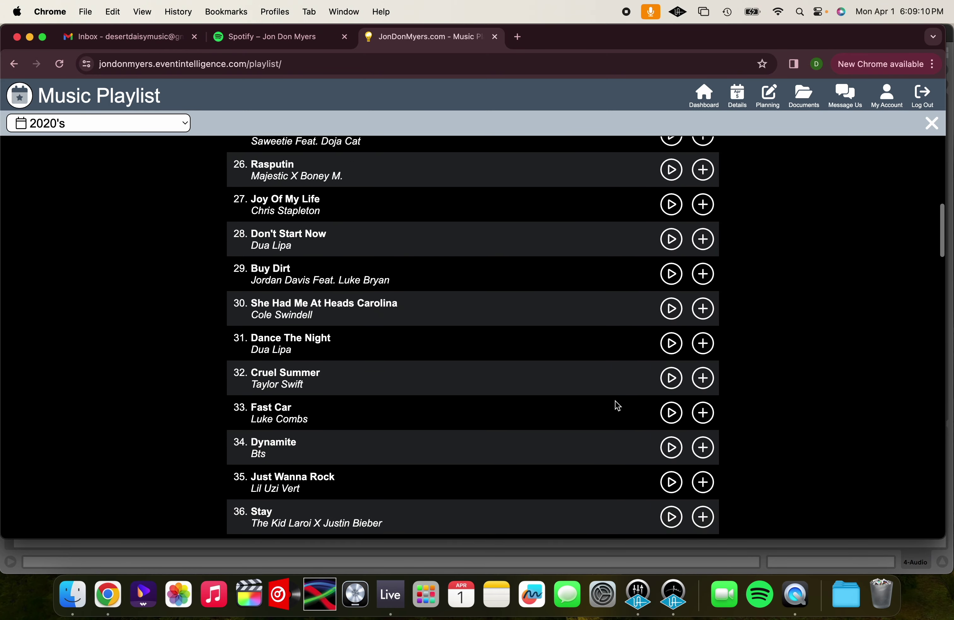
scroll(616, 405, "up", 20)
From the dashboard, open the Music Playlist request list and scroll through the requested songs.
left_click(704, 97)
left_click(96, 287)
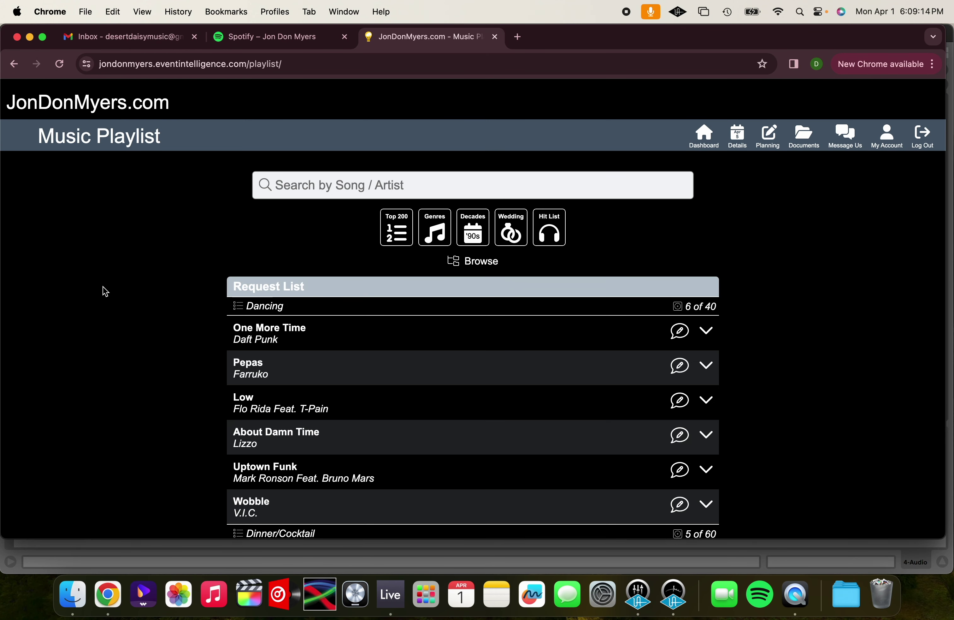
scroll(122, 353, "down", 8)
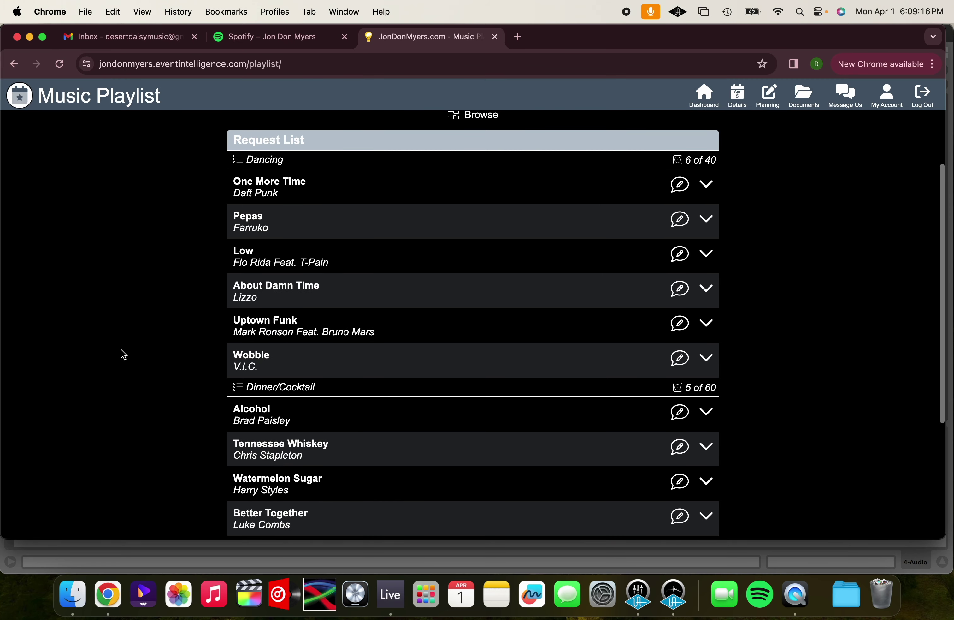
scroll(124, 354, "down", 2)
scroll(124, 354, "up", 8)
scroll(123, 355, "up", 2)
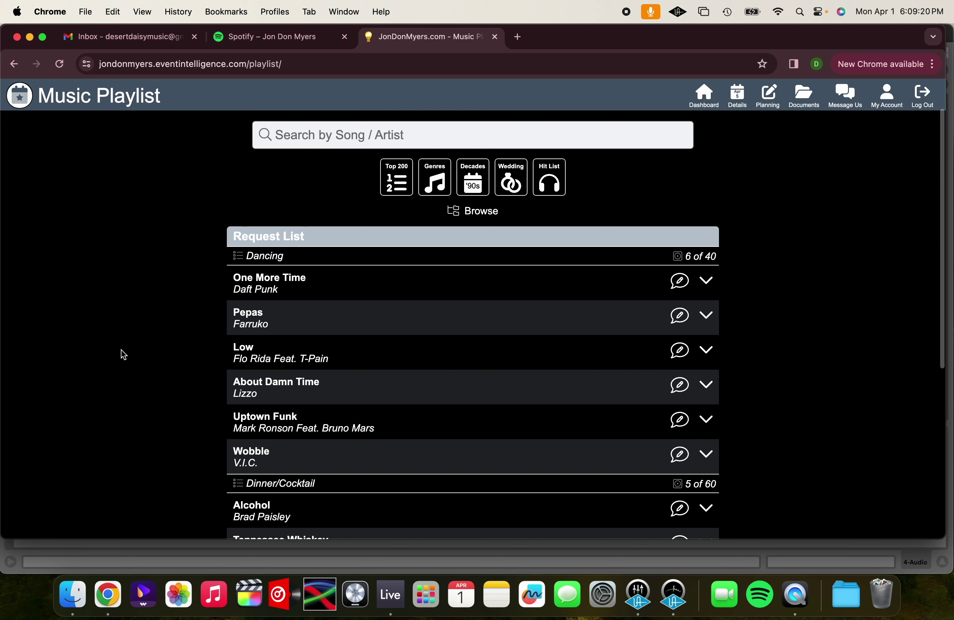
Mark the Music Playlist complete on the dashboard, then view Event Planning showing 13 songs.
left_click(702, 97)
mouse_move(54, 292)
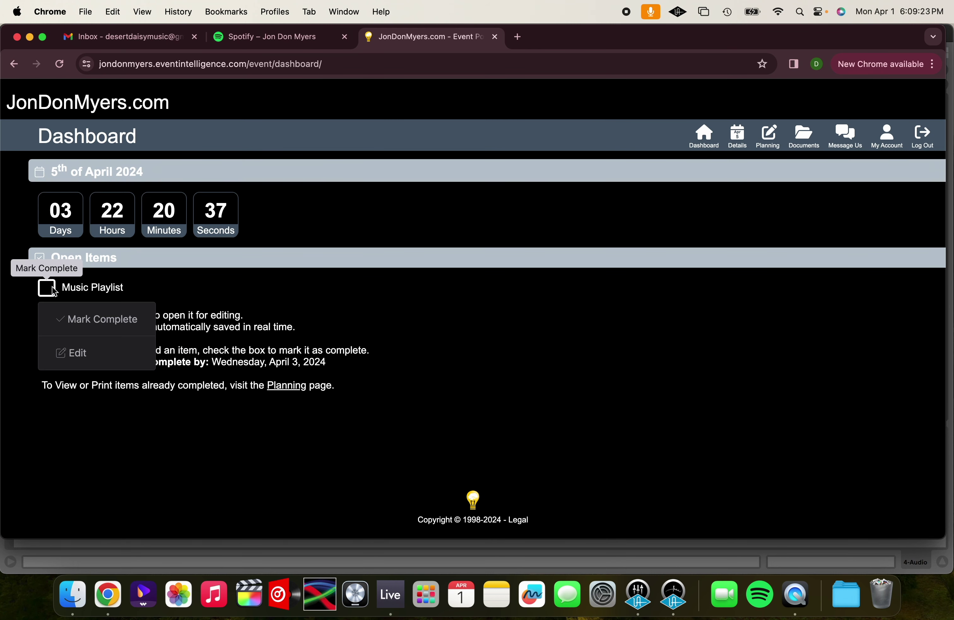
left_click(90, 321)
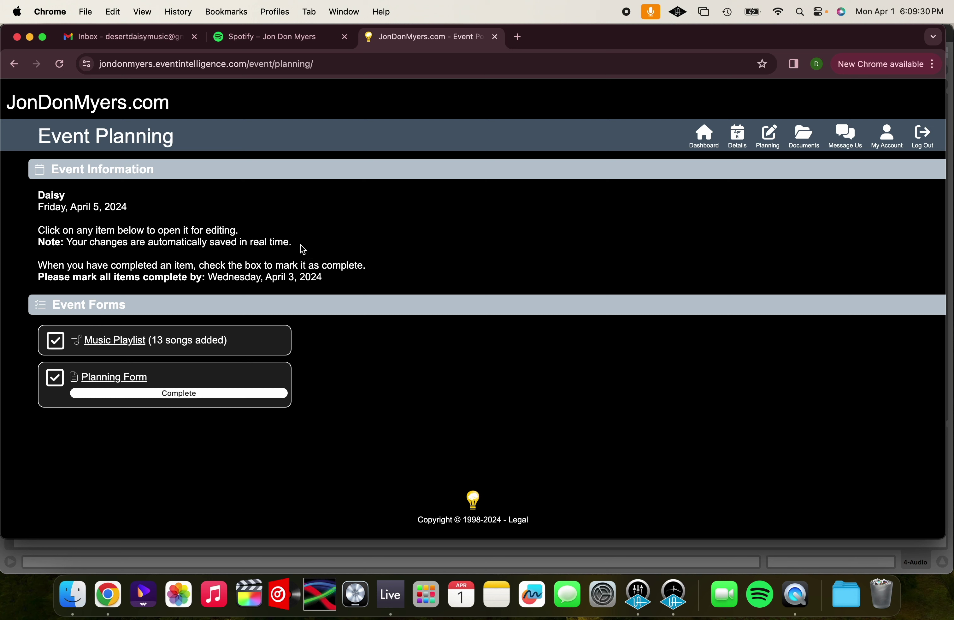
left_click(773, 141)
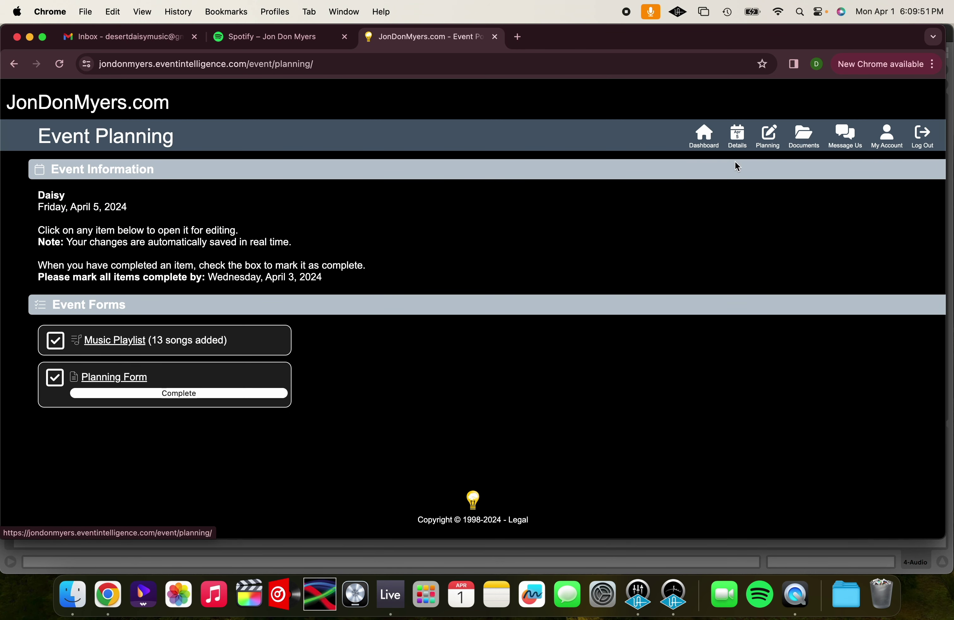
Edit the completed Music Playlist, confirming it will become incomplete again.
left_click(119, 344)
left_click(114, 398)
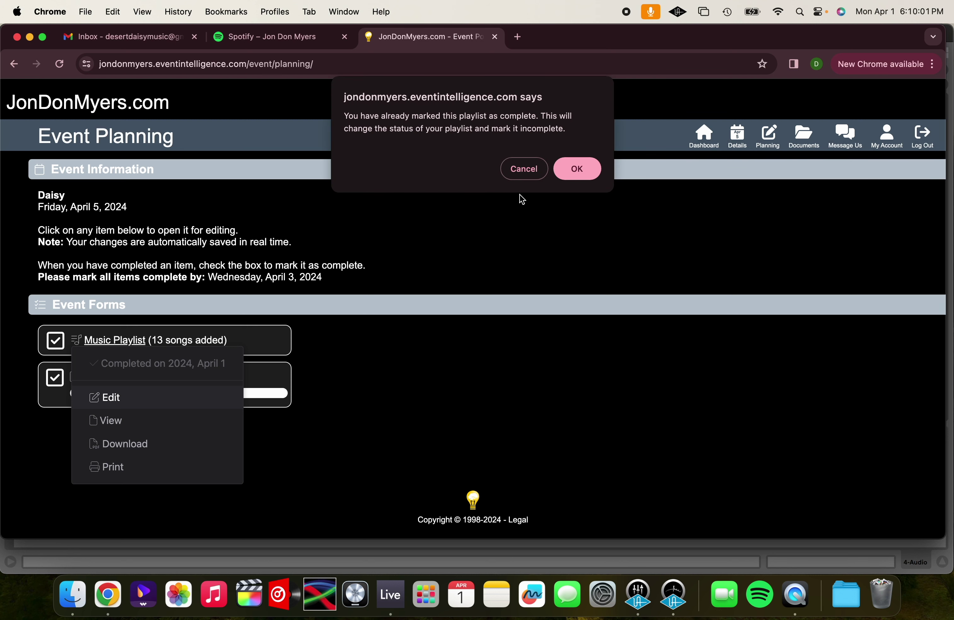
left_click(566, 179)
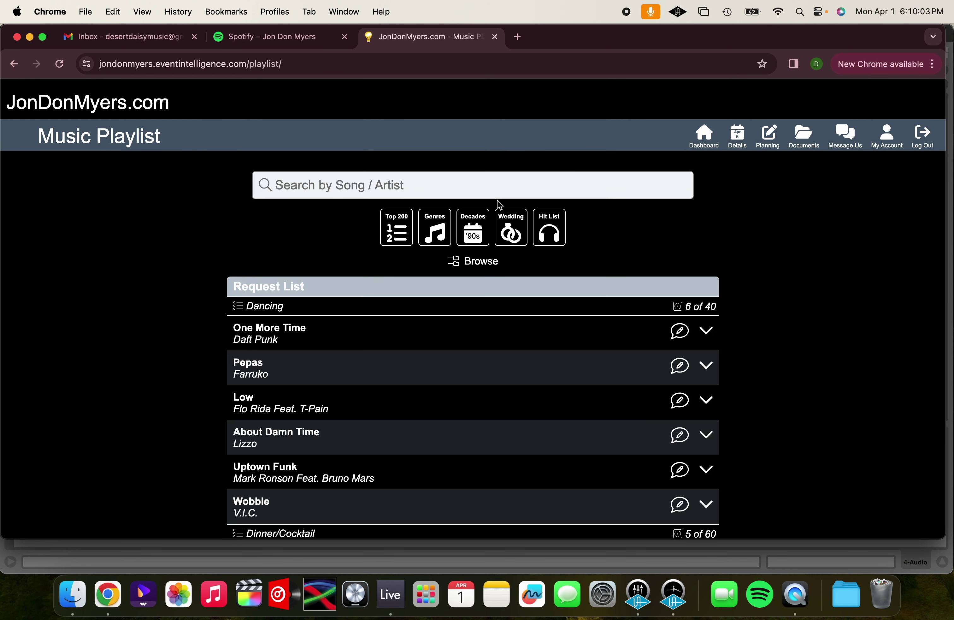
Search 'stacy's mom', add it to Dancing, and reopen the Music Playlist from the dashboard.
scroll(386, 359, "down", 2)
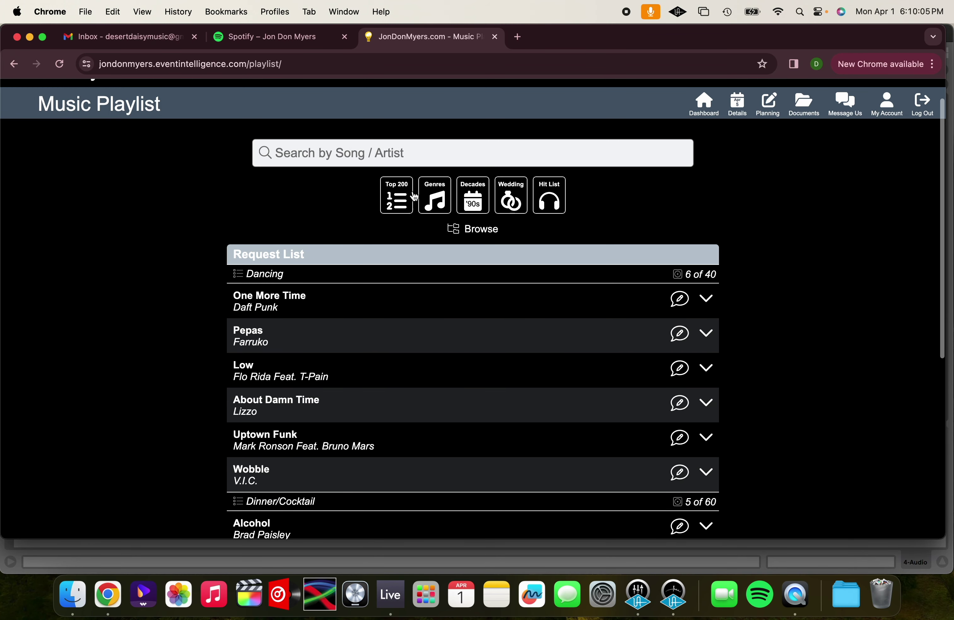
type("stacy's mom")
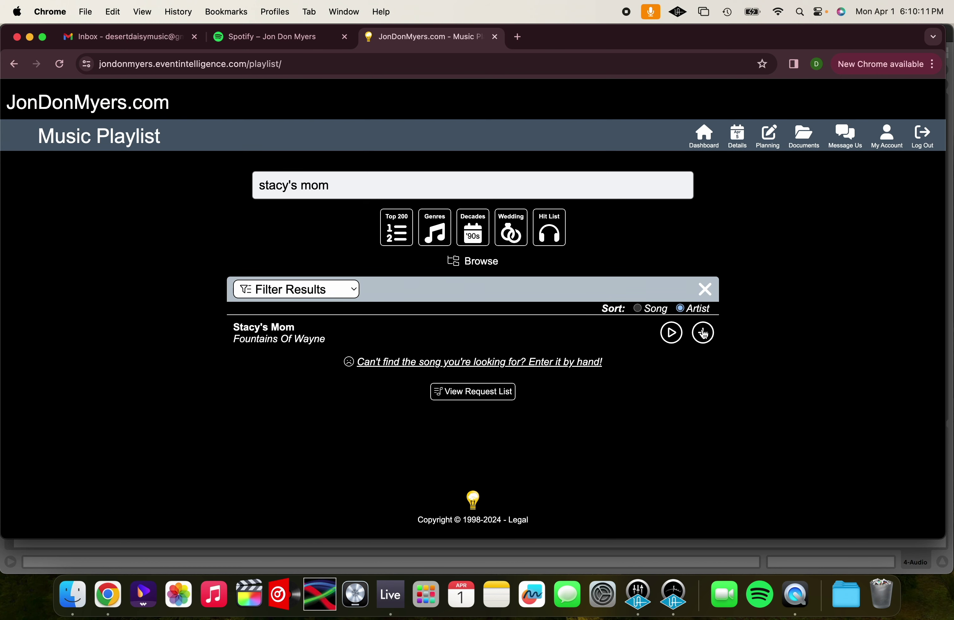
left_click(704, 333)
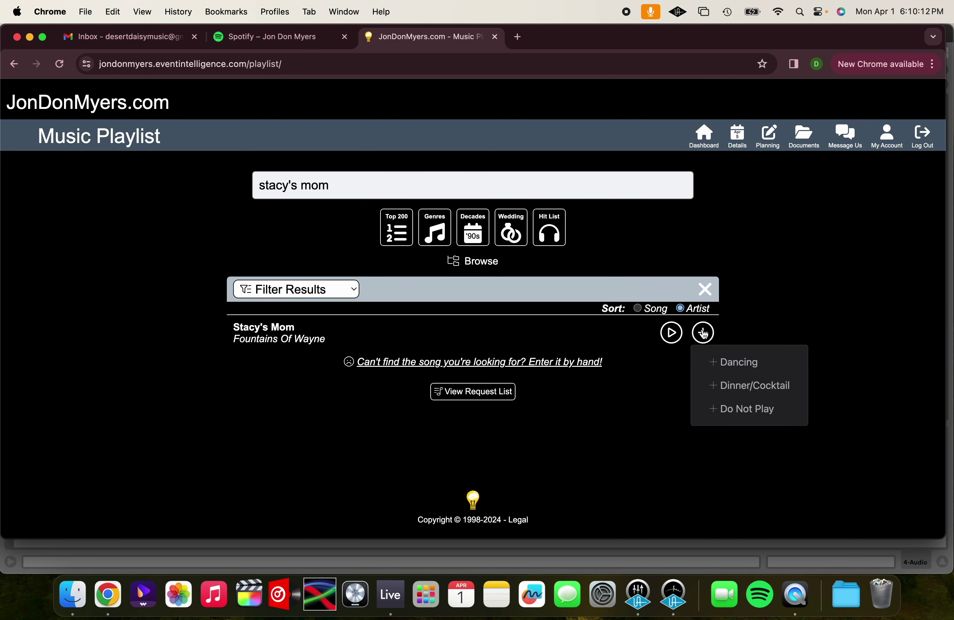
left_click(733, 364)
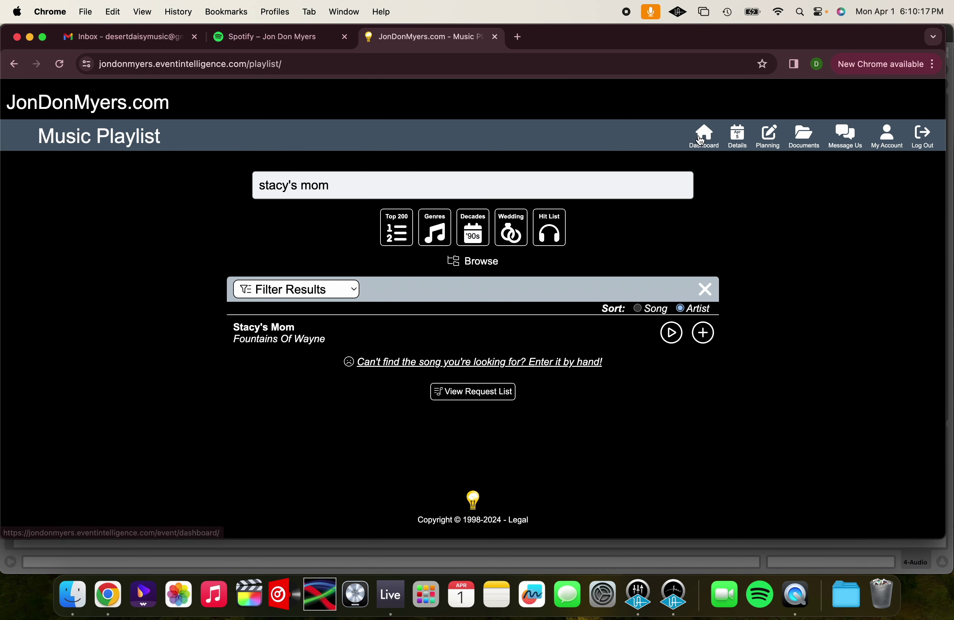
left_click(702, 139)
left_click(96, 288)
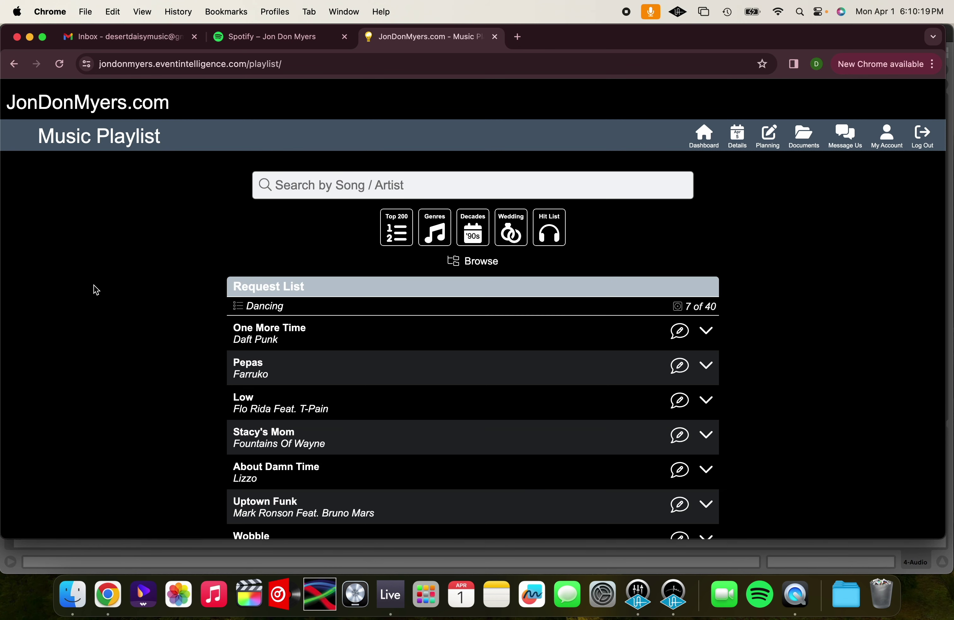
Add and save the note 'dedicate to Gran' on Stacy's Mom.
scroll(145, 357, "down", 3)
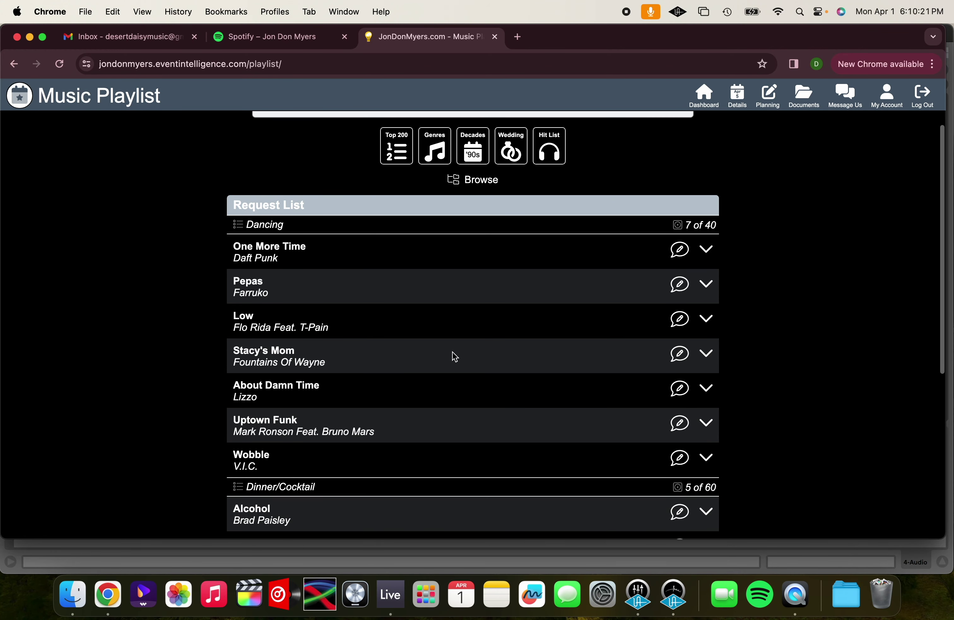
left_click(678, 354)
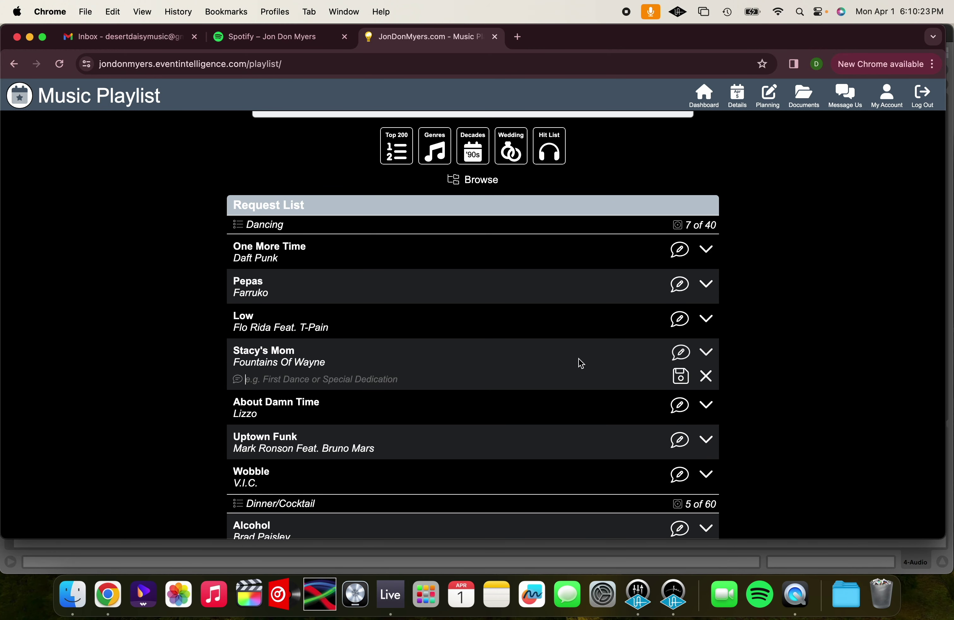
type("dedicate to")
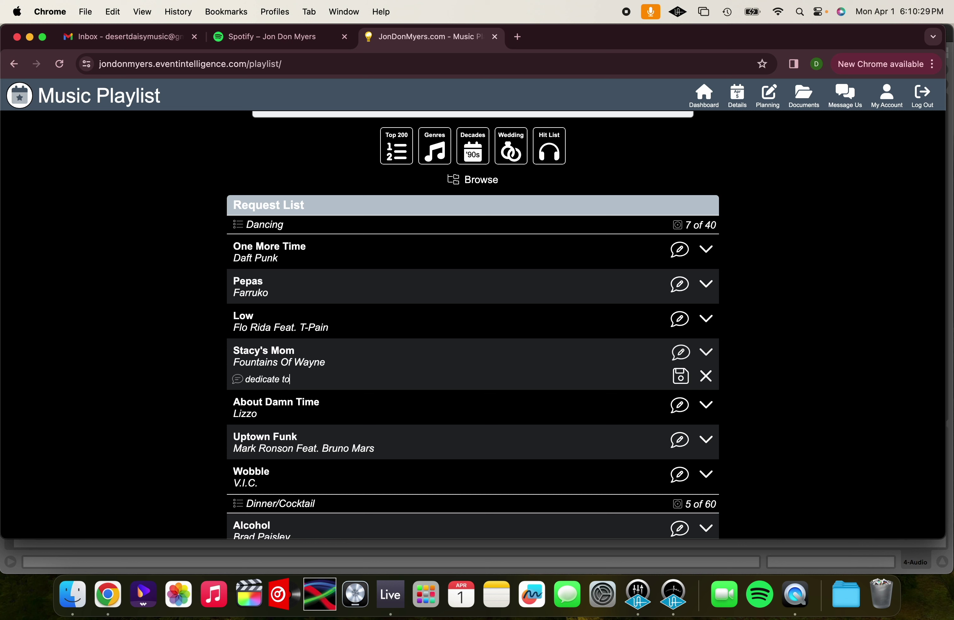
type(" Grandpa Steve")
left_click(682, 377)
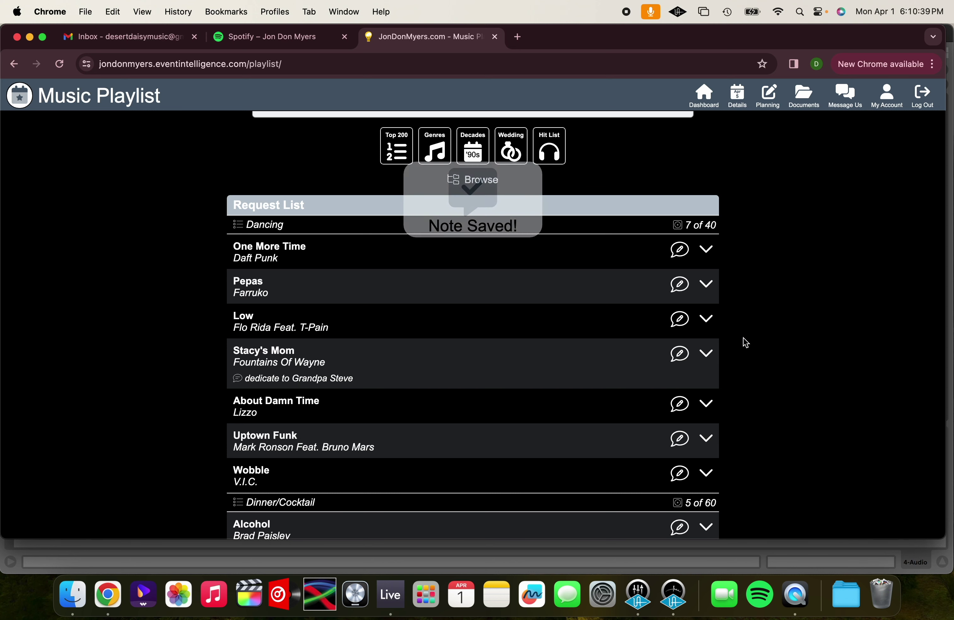
Remove Stacy's Mom and move Lil Boo Thang into the Dancing section.
left_click(707, 355)
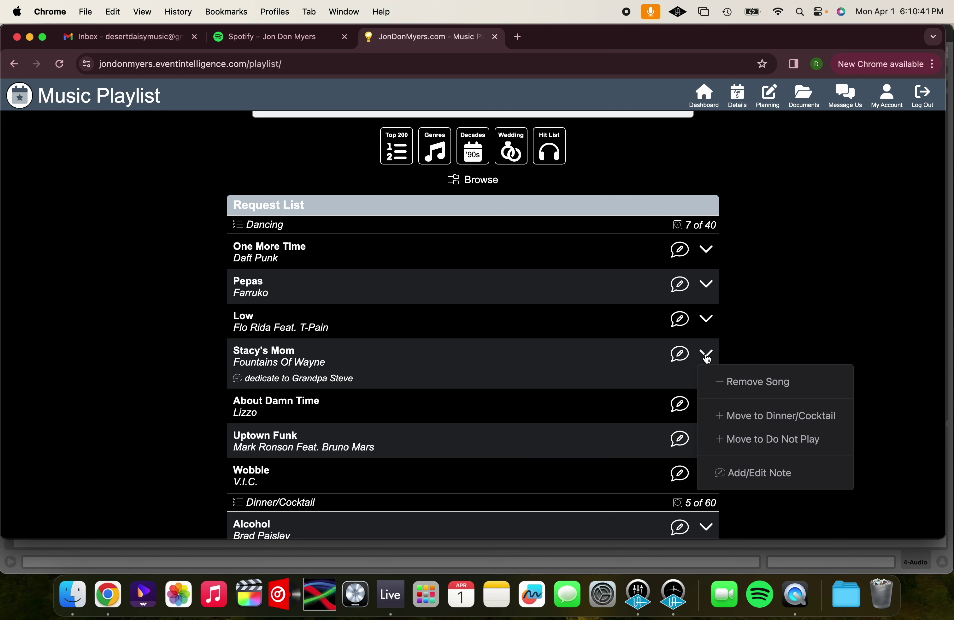
left_click(743, 387)
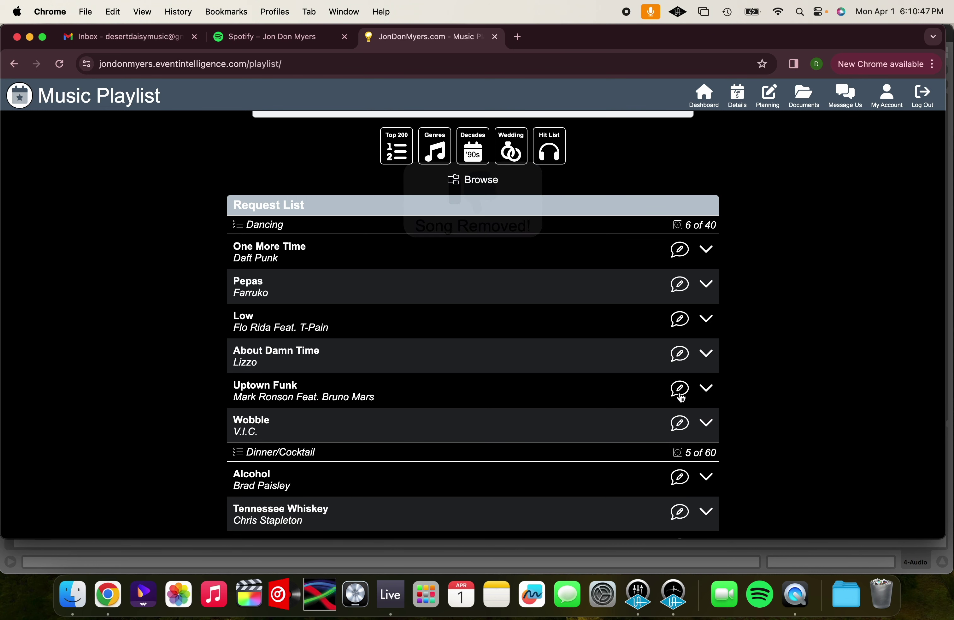
scroll(696, 375, "down", 5)
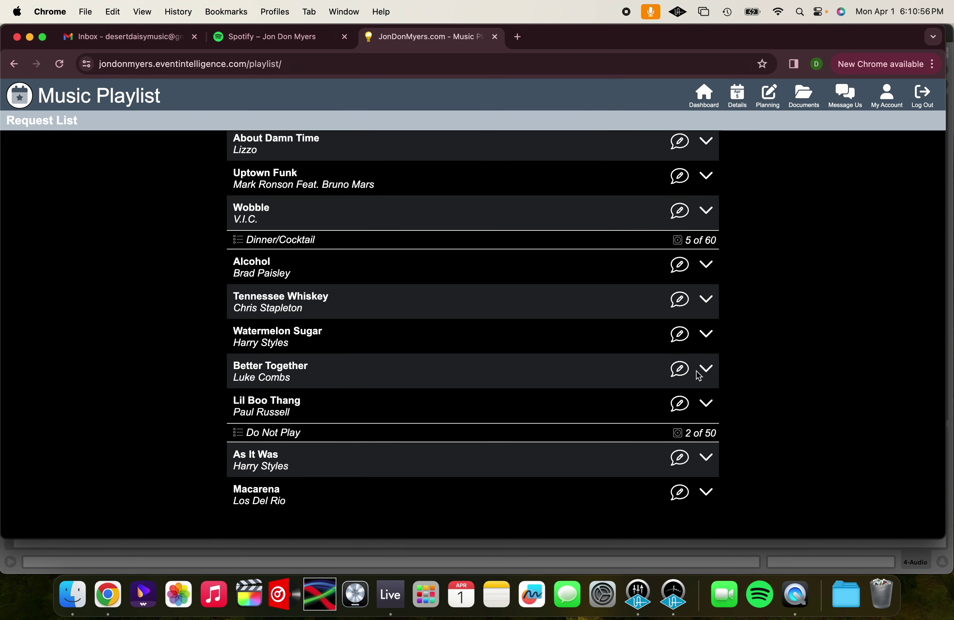
left_click(708, 406)
left_click(748, 321)
scroll(749, 323, "up", 5)
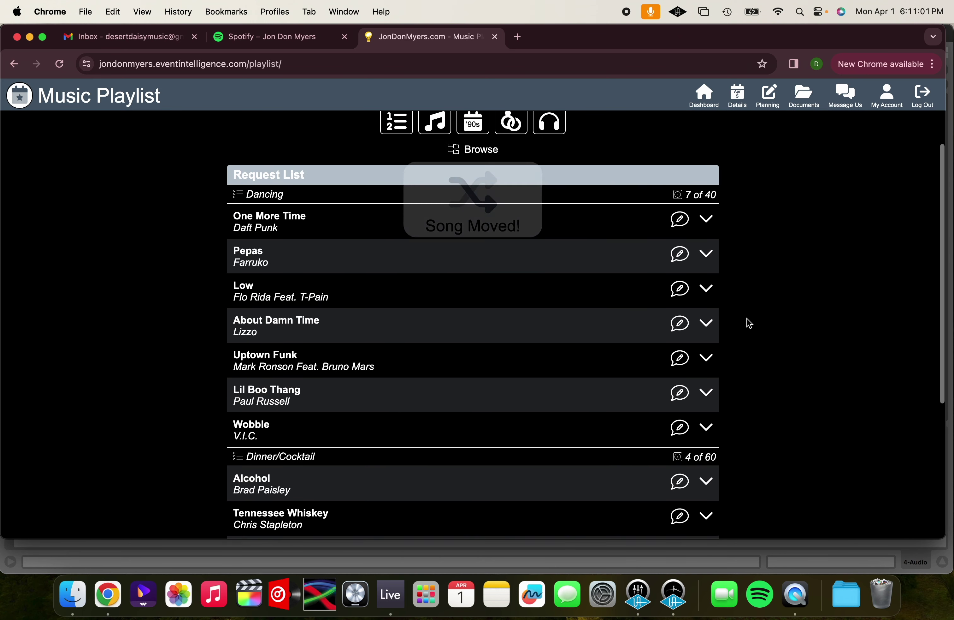
scroll(749, 323, "up", 3)
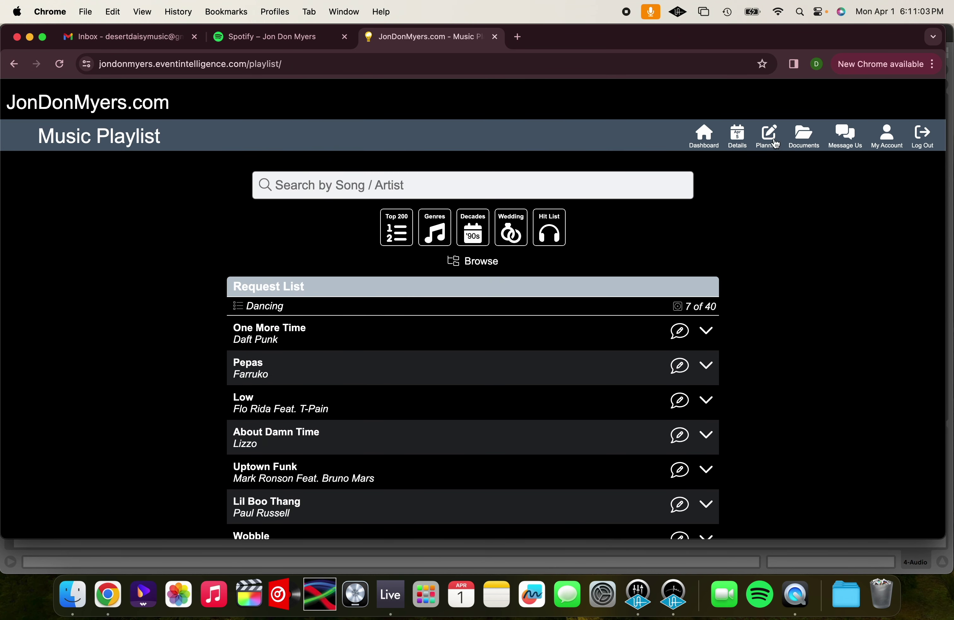
Mark the Music Playlist complete again from the dashboard.
left_click(707, 141)
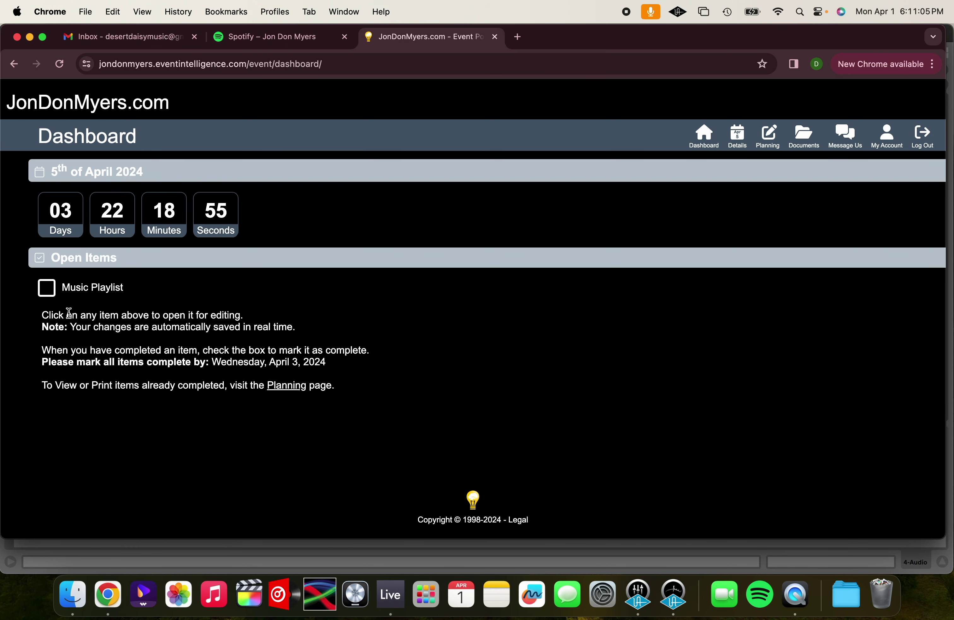
left_click(47, 287)
left_click(85, 324)
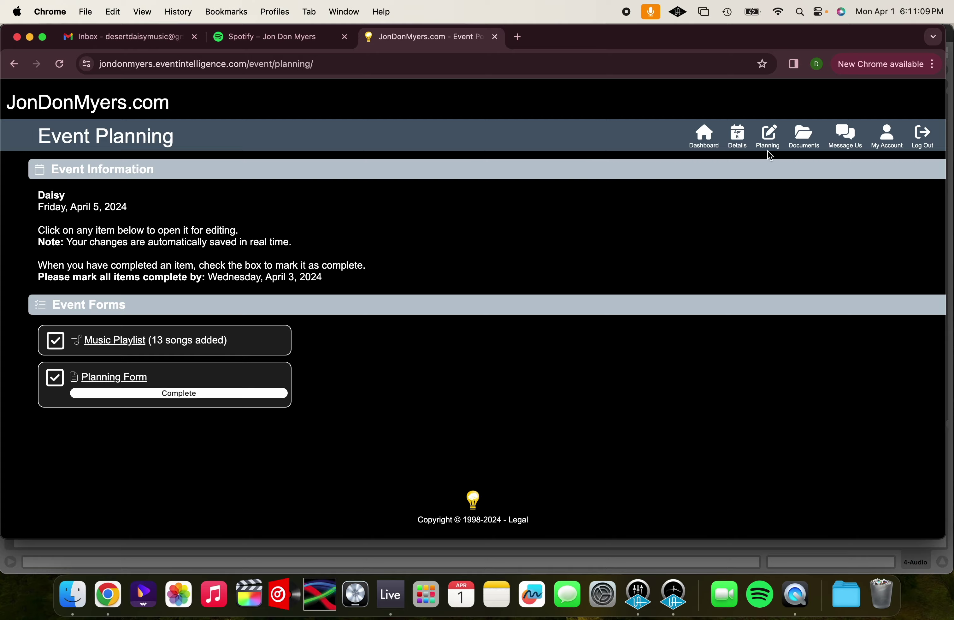